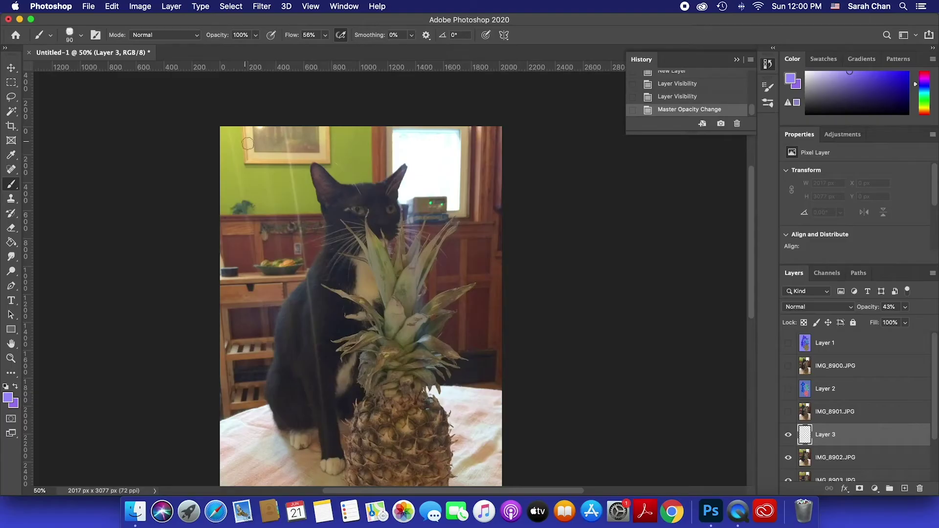
# - Enlarge the brush to 500 and wash Layer 3 with broad translucent purple strokes
pyautogui.press(']')
pyautogui.press(']')
pyautogui.press(']')
pyautogui.press(']')
pyautogui.press(']')
pyautogui.press(']')
pyautogui.press(']')
pyautogui.press(']')
pyautogui.moveTo(486, 105)
pyautogui.mouseDown()
pyautogui.moveTo(342, 161)
pyautogui.moveTo(274, 230)
pyautogui.mouseUp()
pyautogui.scroll(-3, 274, 230)
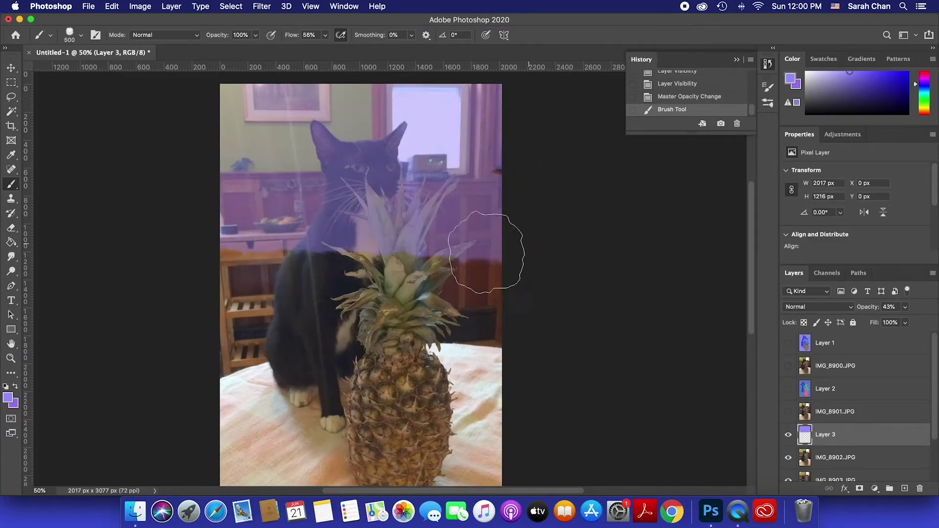
pyautogui.moveTo(268, 265)
pyautogui.mouseDown()
pyautogui.moveTo(416, 318)
pyautogui.moveTo(489, 303)
pyautogui.mouseUp()
pyautogui.scroll(-10, 361, 279)
pyautogui.moveTo(156, 256)
pyautogui.mouseDown()
pyautogui.moveTo(162, 318)
pyautogui.moveTo(428, 357)
pyautogui.moveTo(210, 359)
pyautogui.mouseUp()
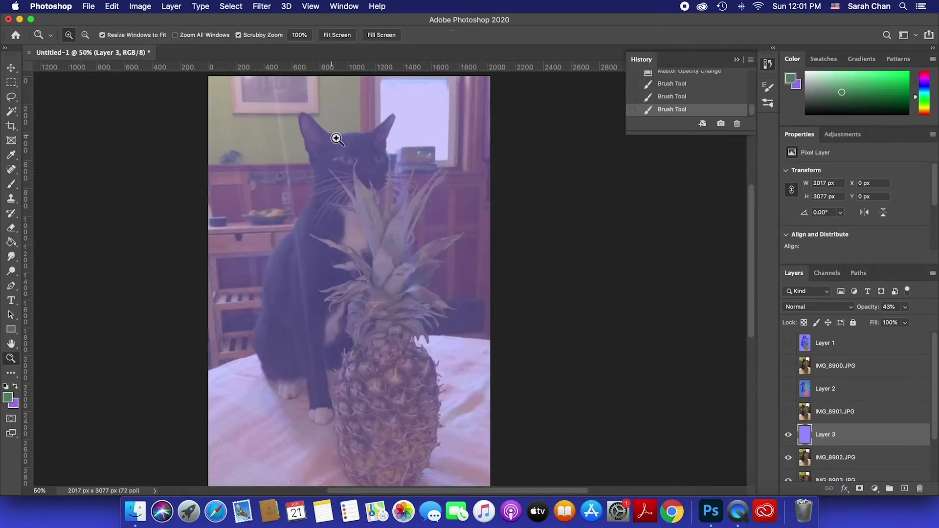
# - Zoom in to 100% on the cat's head and return to the Brush tool
pyautogui.click(316, 175)
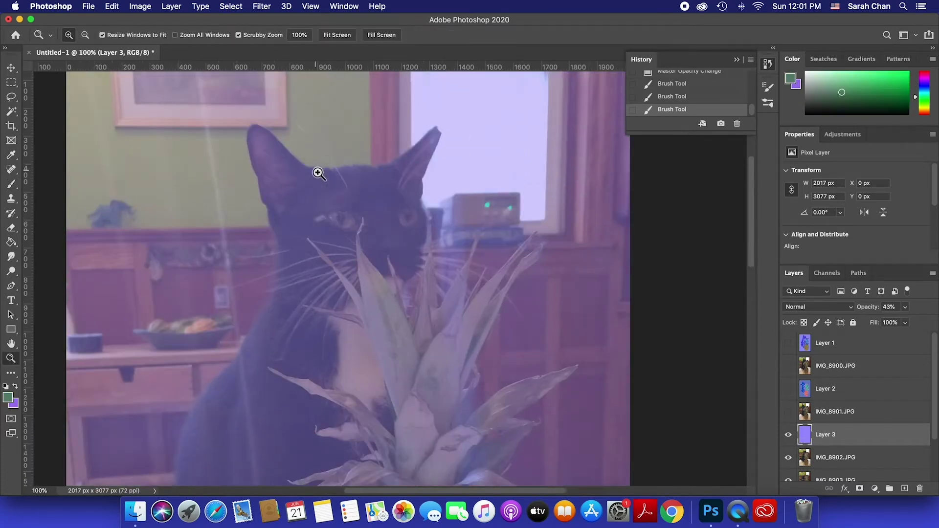
pyautogui.click(10, 184)
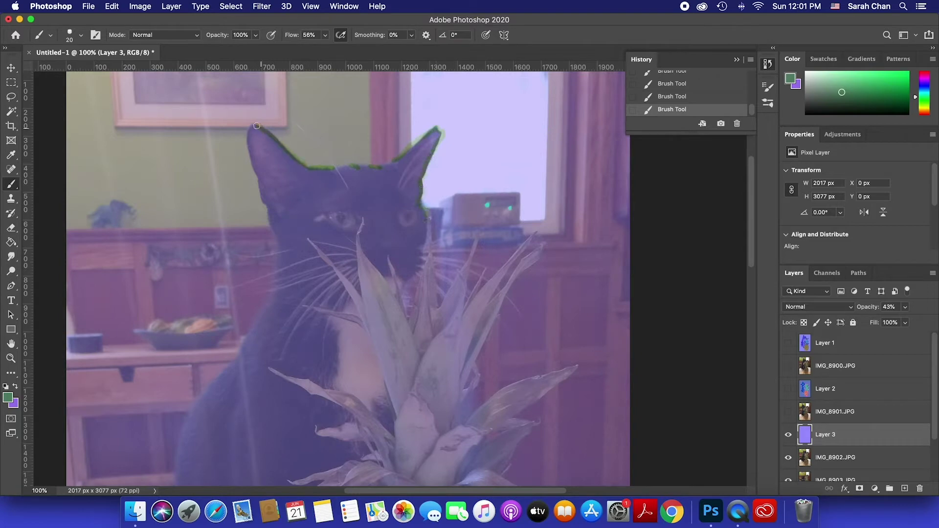
pyautogui.scroll(-2, 391, 219)
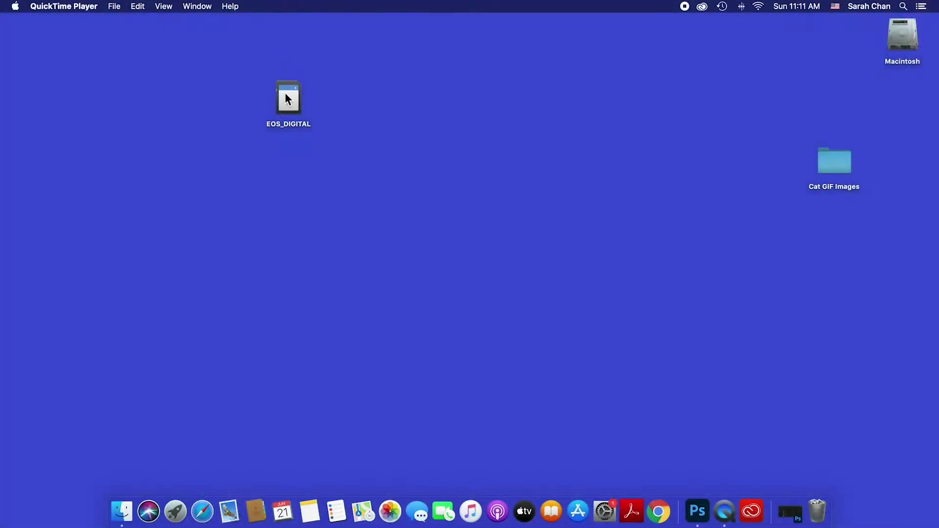
# - From EOS_DIGITAL > DCIM > 100CANON, drag IMG_8900–IMG_8905 onto the Cat GIF Images folder
pyautogui.doubleClick(289, 98)
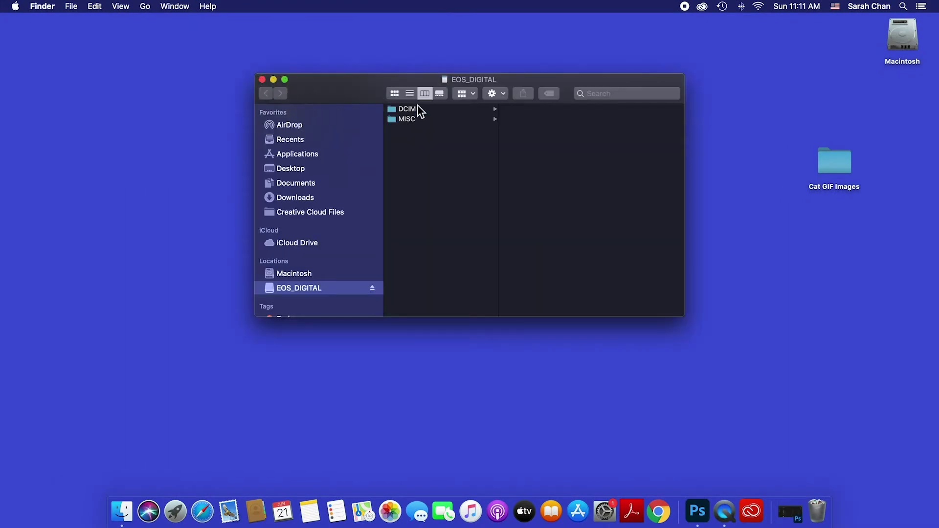
pyautogui.click(421, 110)
pyautogui.click(515, 110)
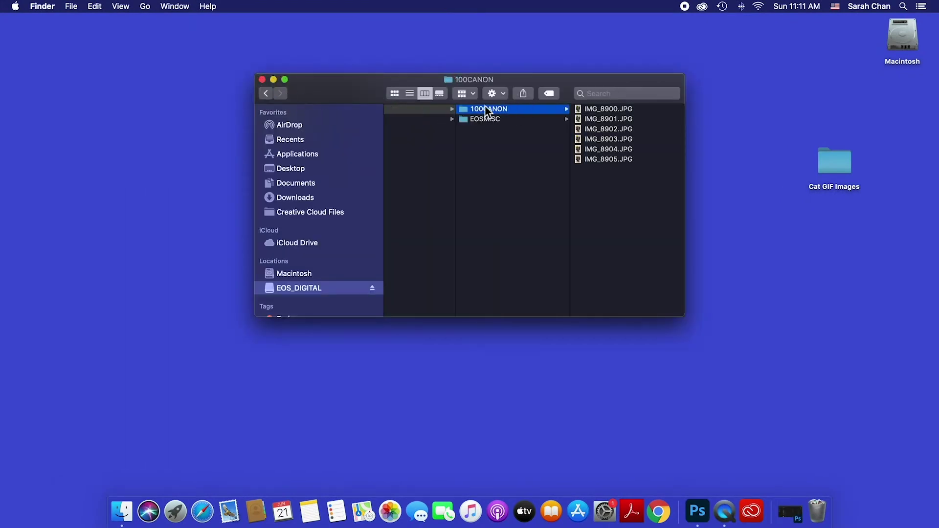
pyautogui.click(630, 110)
pyautogui.keyDown('shift'); pyautogui.click(486, 161); pyautogui.keyUp('shift')
pyautogui.moveTo(456, 109); pyautogui.dragTo(835, 162)
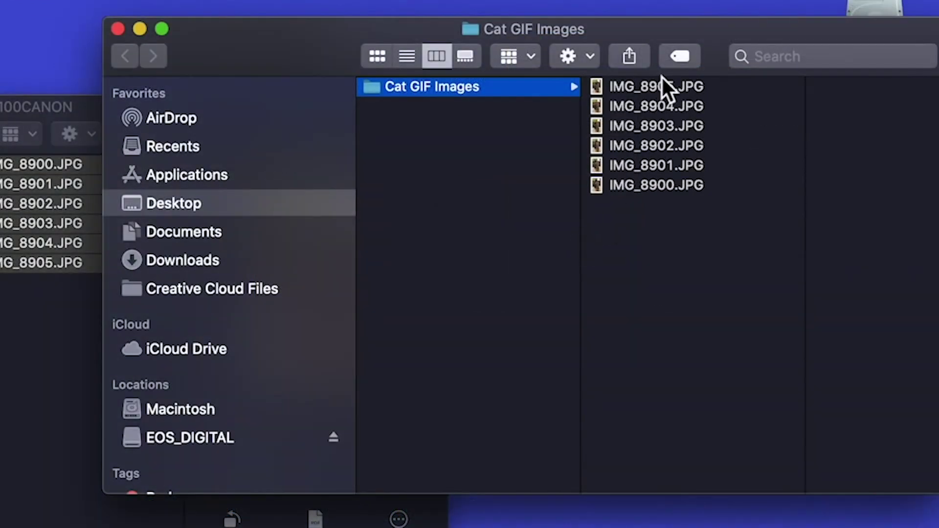
# - Preview the copied photos one by one, from IMG_8905 down to IMG_8900 and back
pyautogui.click(662, 81)
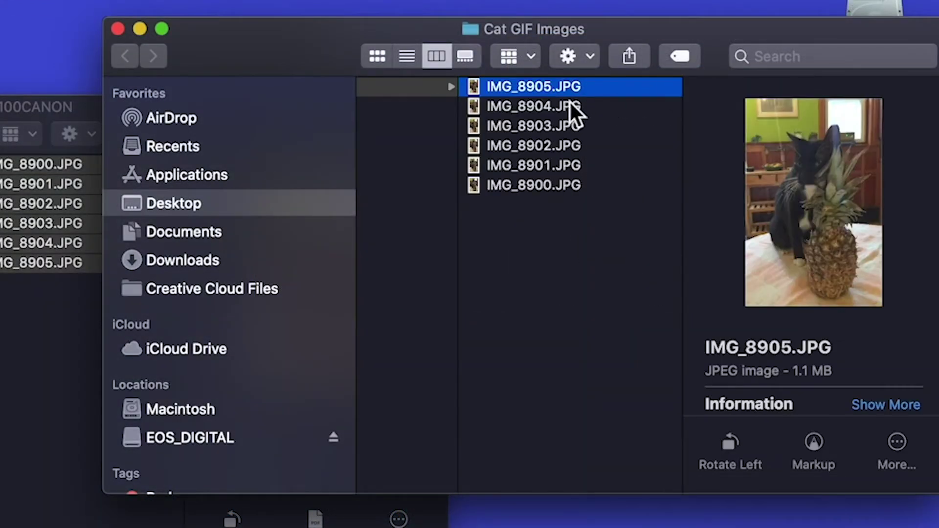
pyautogui.press('Down')
pyautogui.press('Down')
pyautogui.press('Down')
pyautogui.press('Down')
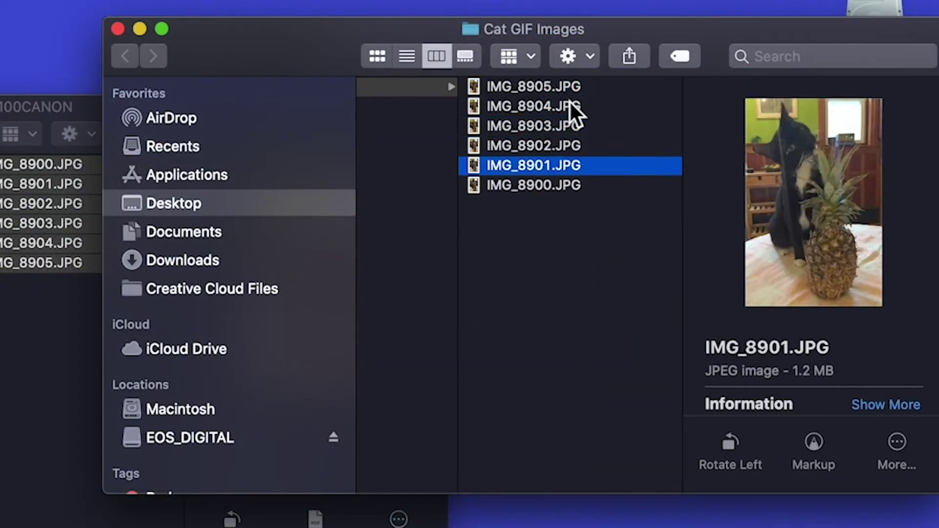
pyautogui.press('Down')
pyautogui.press('Up')
pyautogui.press('Up')
pyautogui.press('Up')
pyautogui.press('Up')
pyautogui.press('Up')
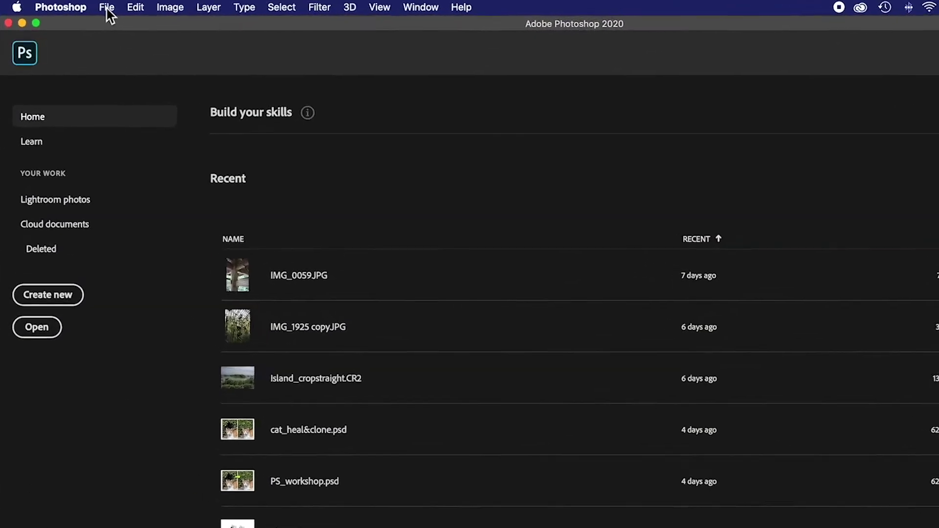
# - Use Load Files into Stack to browse Cat GIF Images and add IMG_8900–IMG_8905 to the list
pyautogui.click(88, 6)
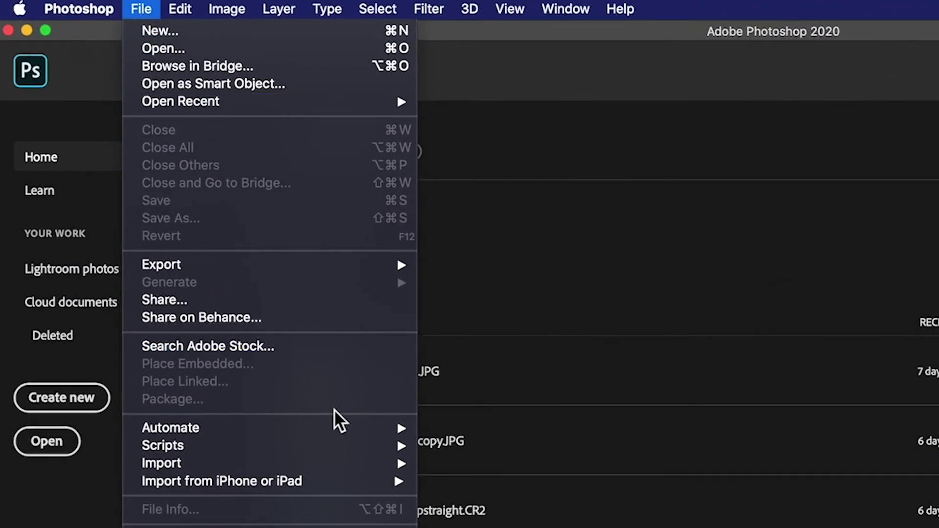
pyautogui.moveTo(373, 452)
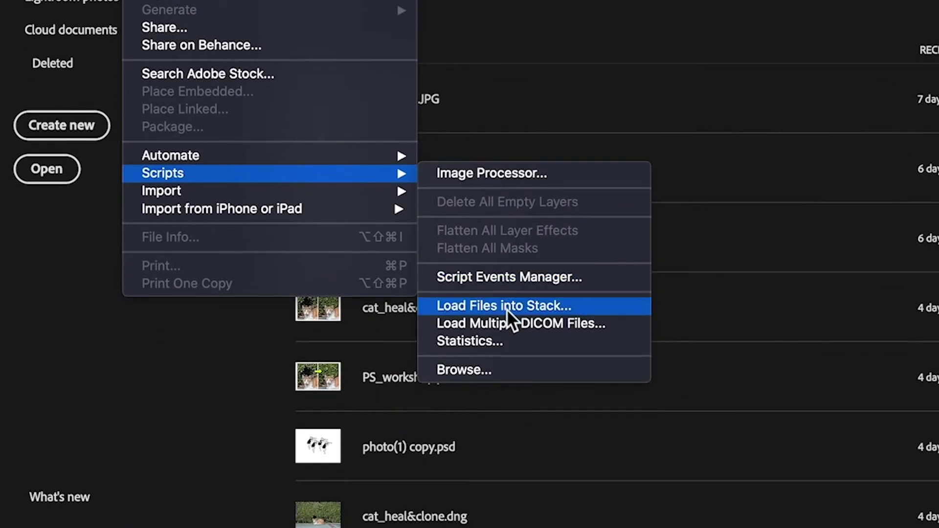
pyautogui.click(506, 308)
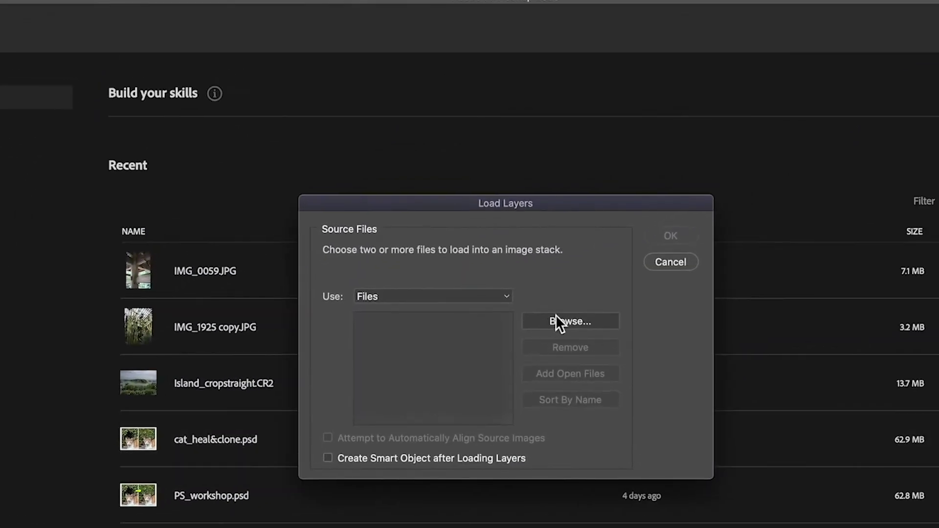
pyautogui.click(558, 321)
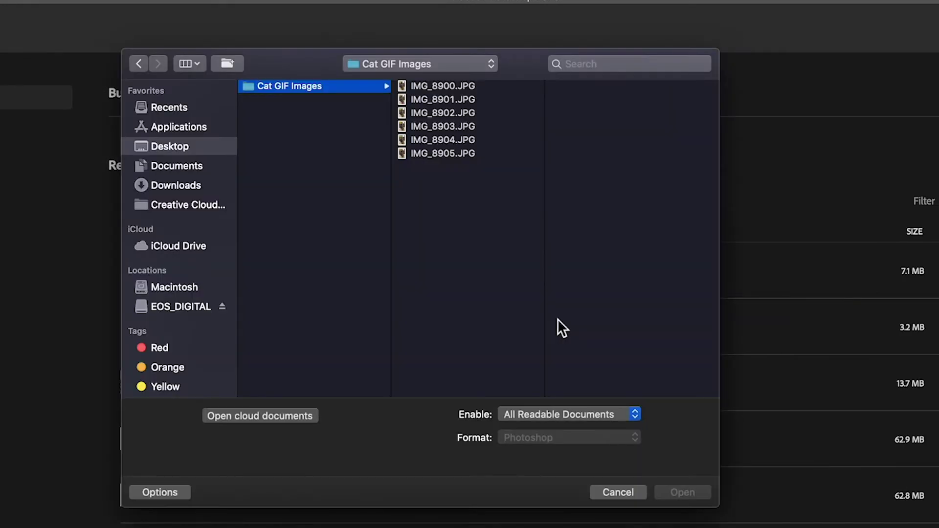
pyautogui.click(431, 86)
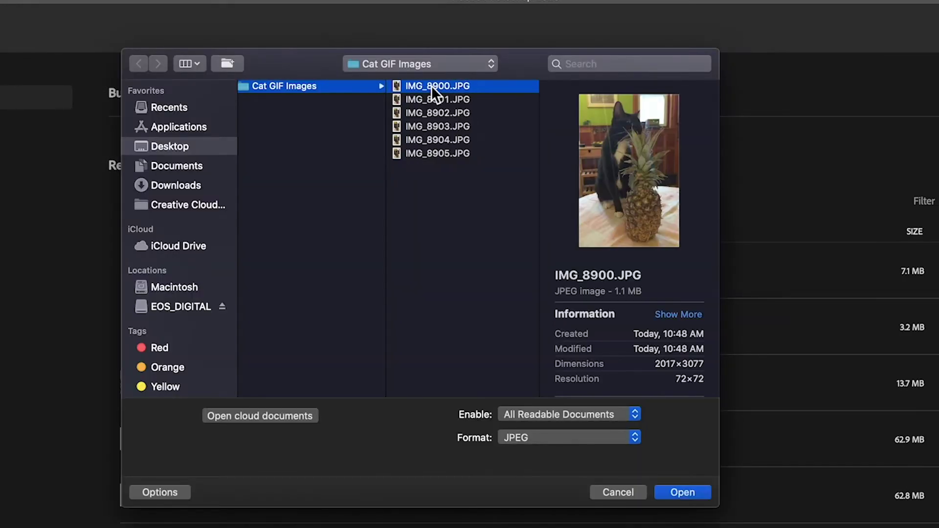
pyautogui.keyDown('shift'); pyautogui.click(433, 153); pyautogui.keyUp('shift')
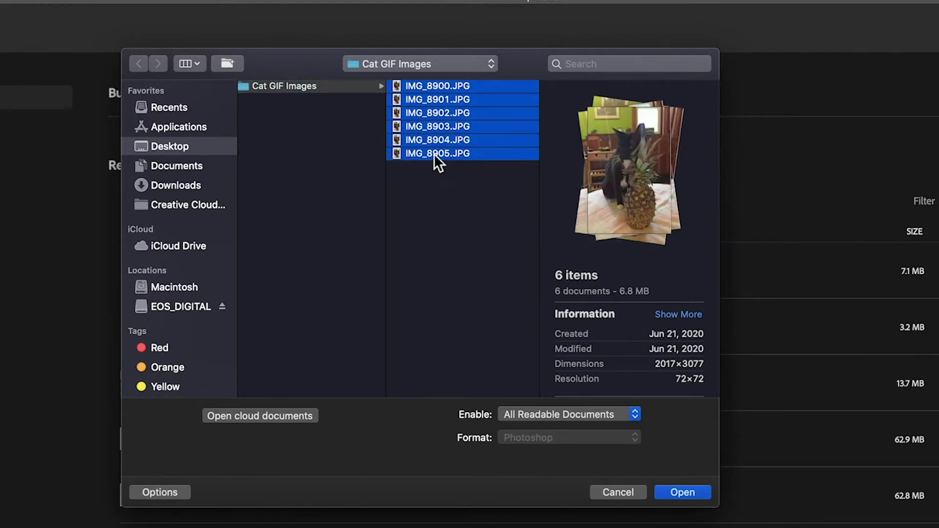
pyautogui.click(683, 493)
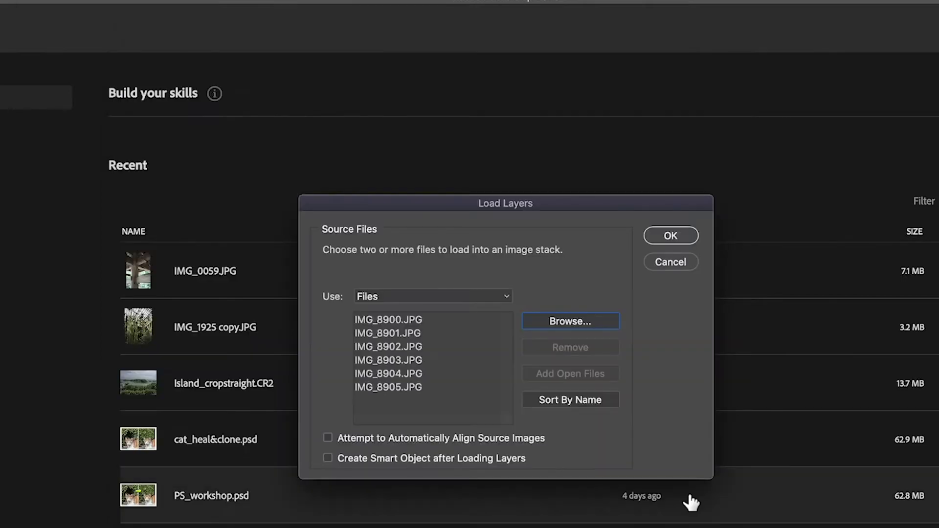
# - Load the six photos as layers and add a tracing layer at about 40% opacity
pyautogui.click(685, 236)
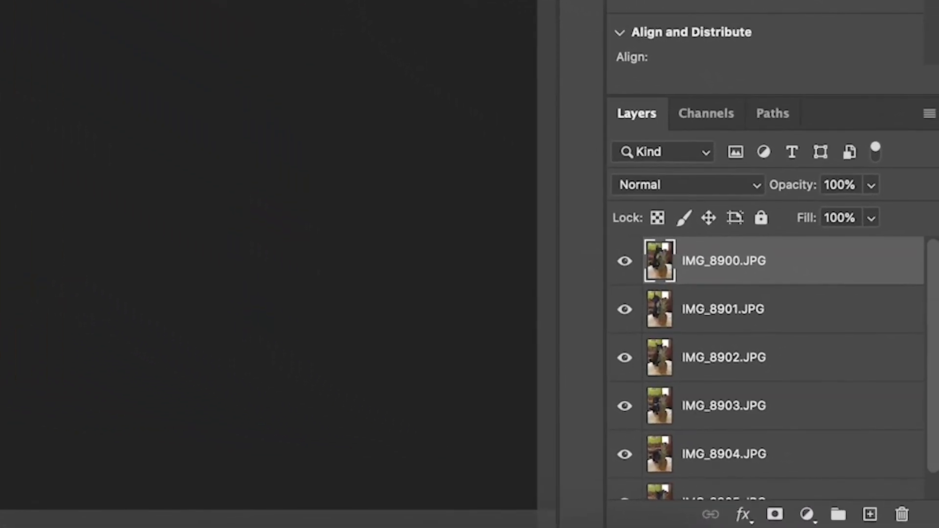
pyautogui.moveTo(769, 98); pyautogui.dragTo(762, 27)
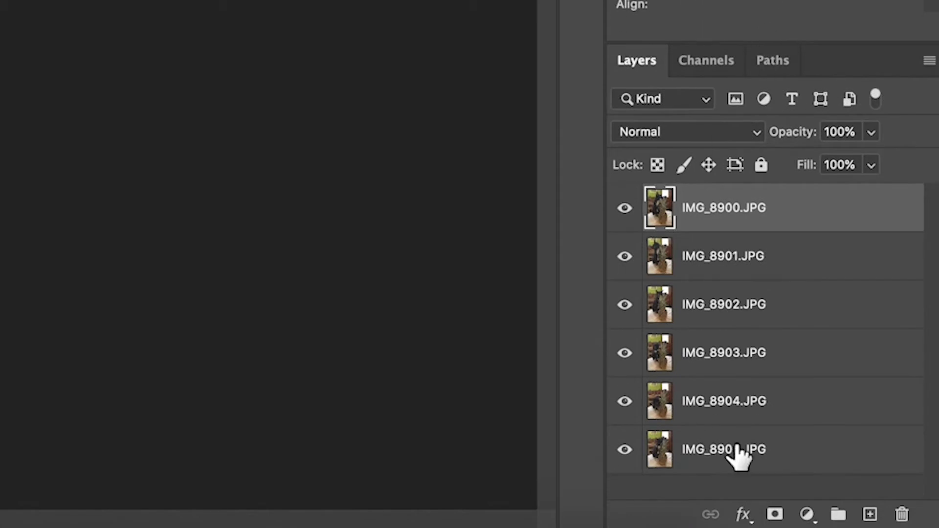
pyautogui.click(869, 514)
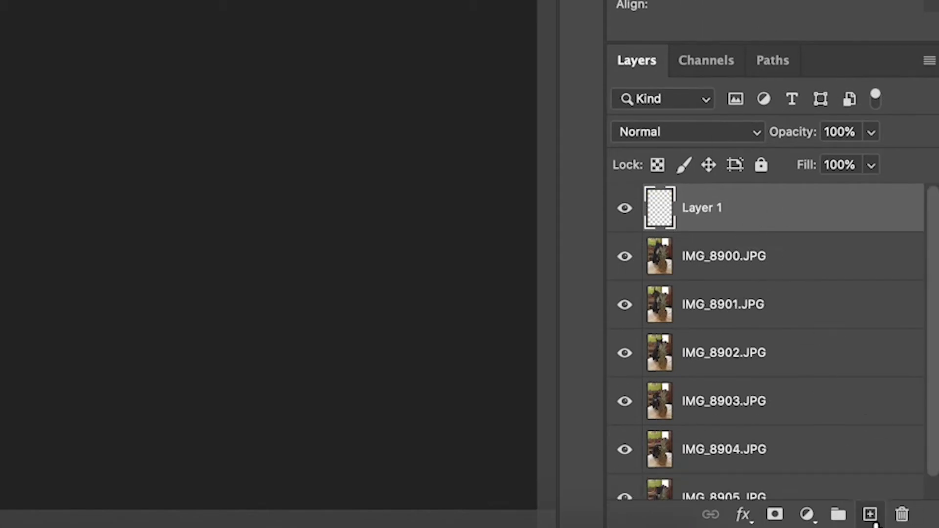
pyautogui.click(877, 134)
pyautogui.moveTo(821, 157); pyautogui.dragTo(810, 160)
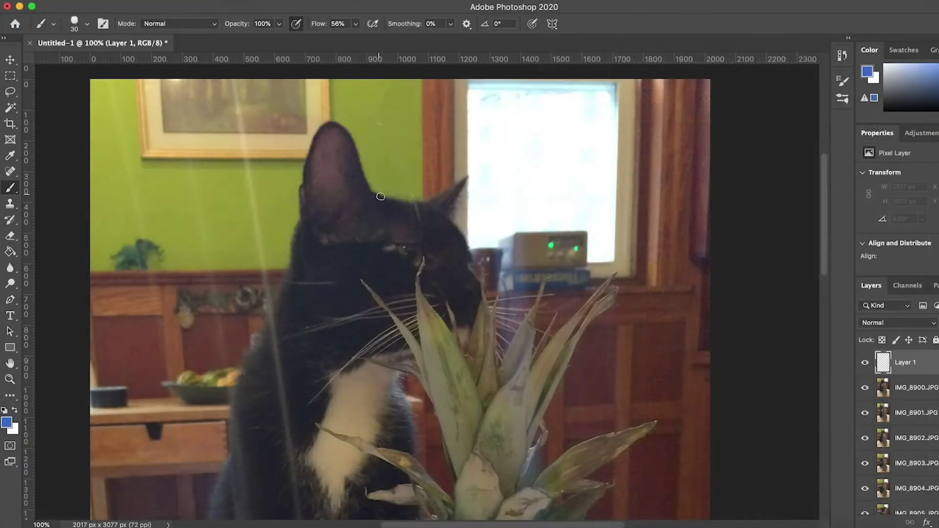
# - Trace the cat's ear in blue, raise layer opacity, shrink the brush to 80, darken the eye
pyautogui.moveTo(378, 196)
pyautogui.mouseDown()
pyautogui.moveTo(357, 138)
pyautogui.moveTo(326, 125)
pyautogui.moveTo(300, 196)
pyautogui.moveTo(302, 226)
pyautogui.moveTo(323, 234)
pyautogui.mouseUp()
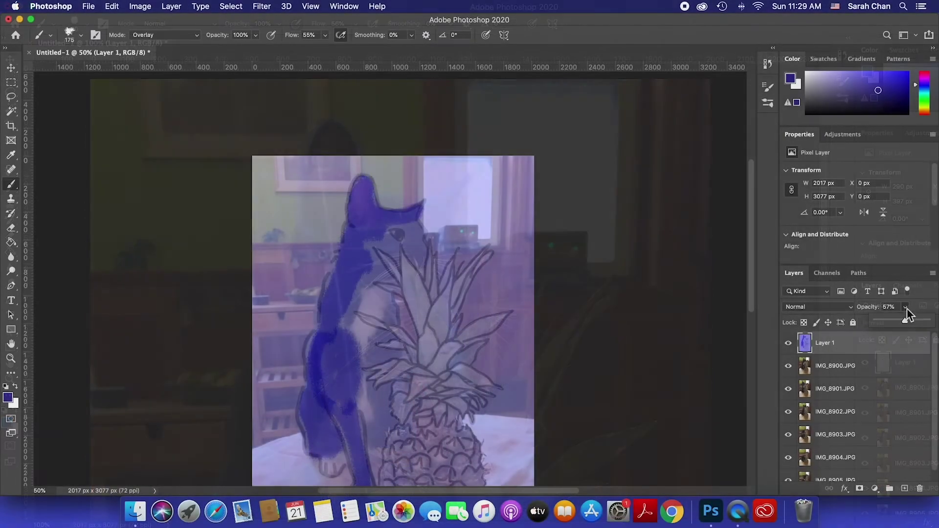
pyautogui.click(904, 307)
pyautogui.moveTo(910, 321); pyautogui.dragTo(926, 320)
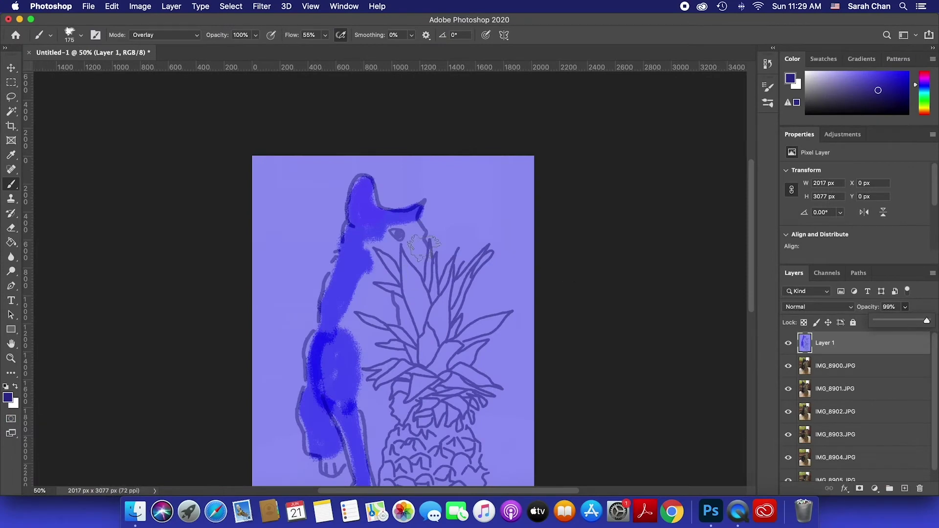
pyautogui.scroll(-3, 412, 242)
pyautogui.moveTo(864, 306); pyautogui.dragTo(839, 307)
pyautogui.scroll(3, 412, 176)
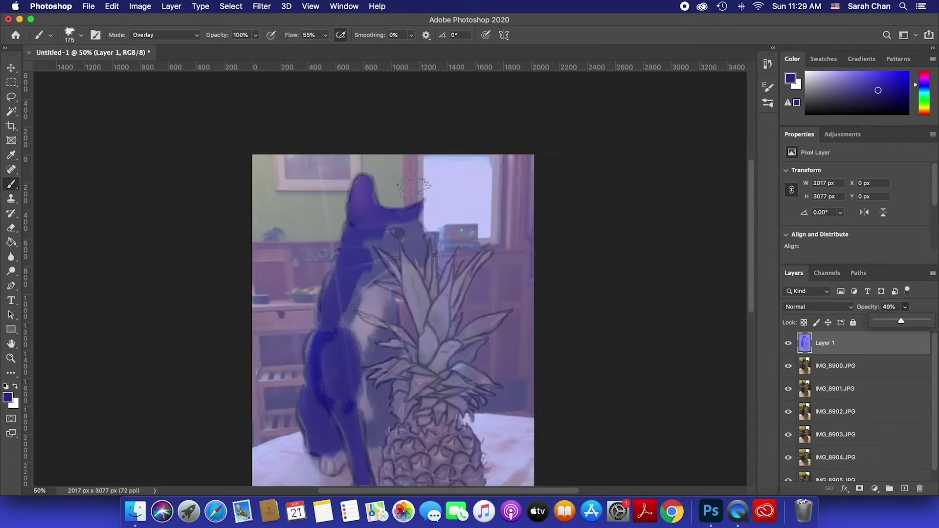
pyautogui.press('[')
pyautogui.press('[')
pyautogui.press('[')
pyautogui.press('[')
pyautogui.press('[')
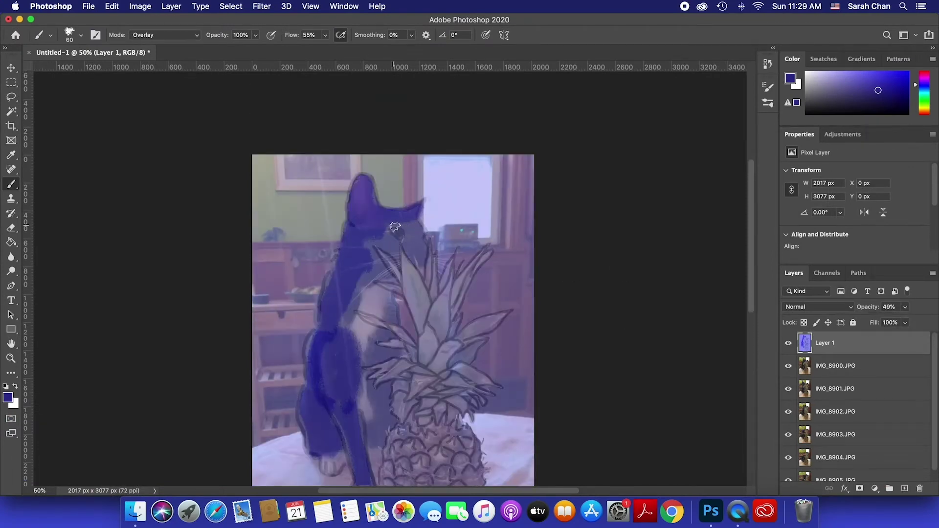
pyautogui.moveTo(396, 227); pyautogui.dragTo(415, 229)
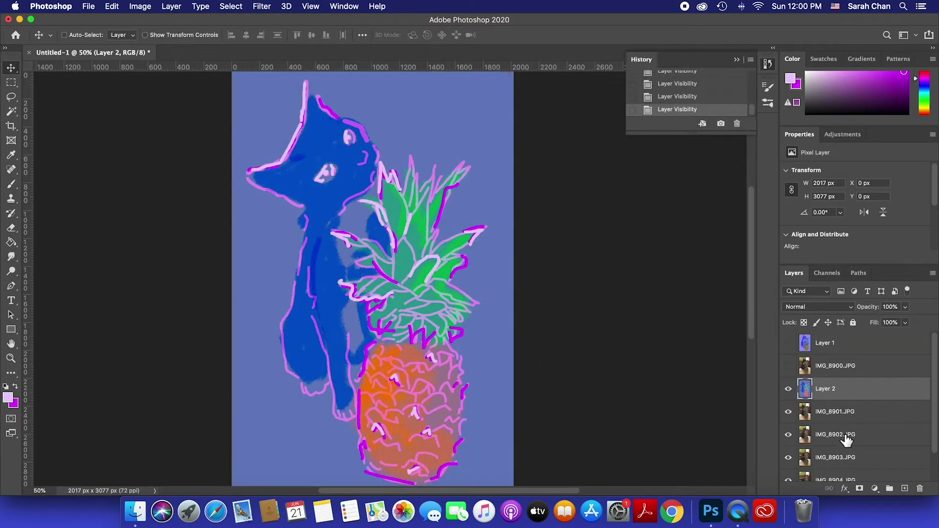
# - Add an empty layer above IMG_8902 and hide Layer 2 and IMG_8901
pyautogui.click(845, 440)
pyautogui.click(904, 489)
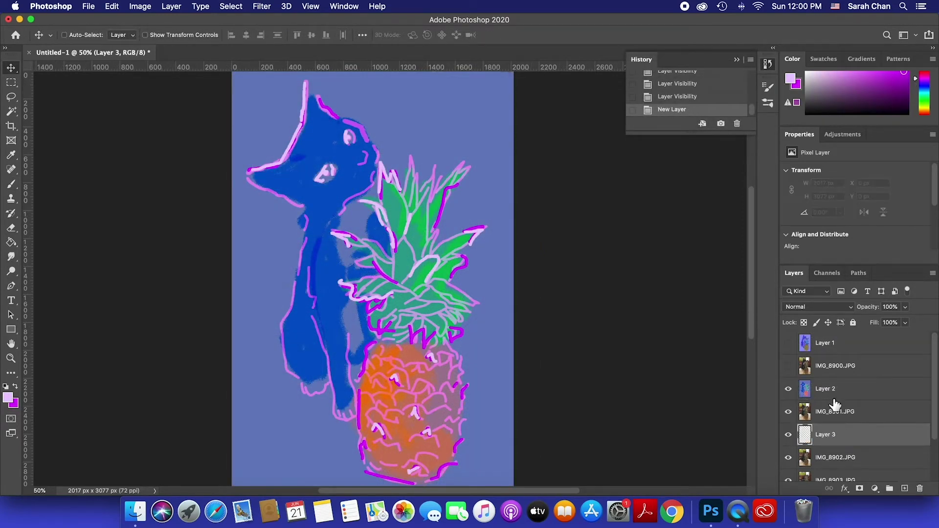
pyautogui.click(786, 390)
pyautogui.click(788, 413)
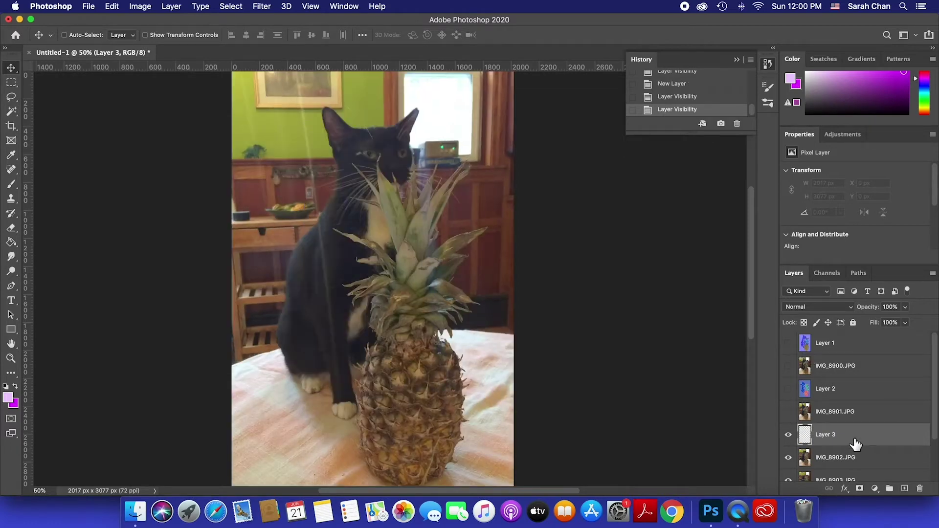
# - Set Layer 3 to 45% opacity and save the document as CatGIF_02.psd
pyautogui.moveTo(894, 315); pyautogui.dragTo(876, 320)
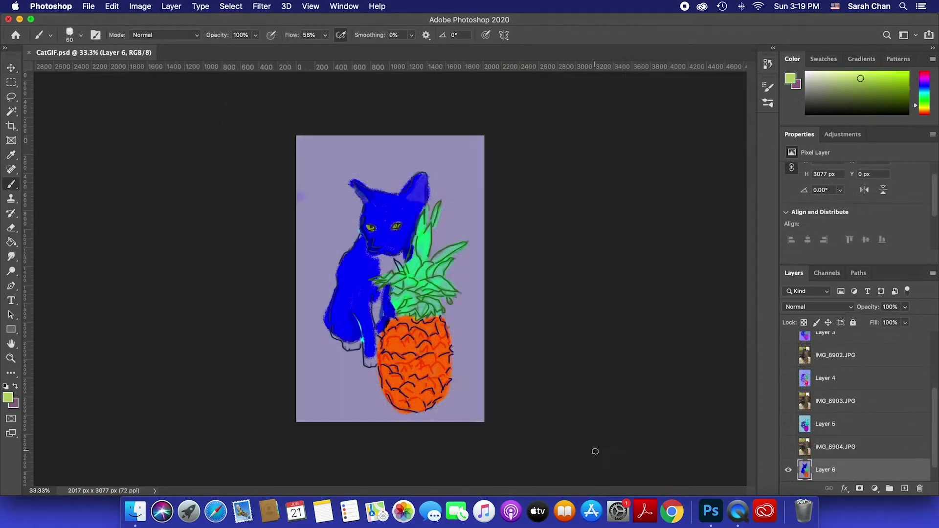
pyautogui.click(89, 5)
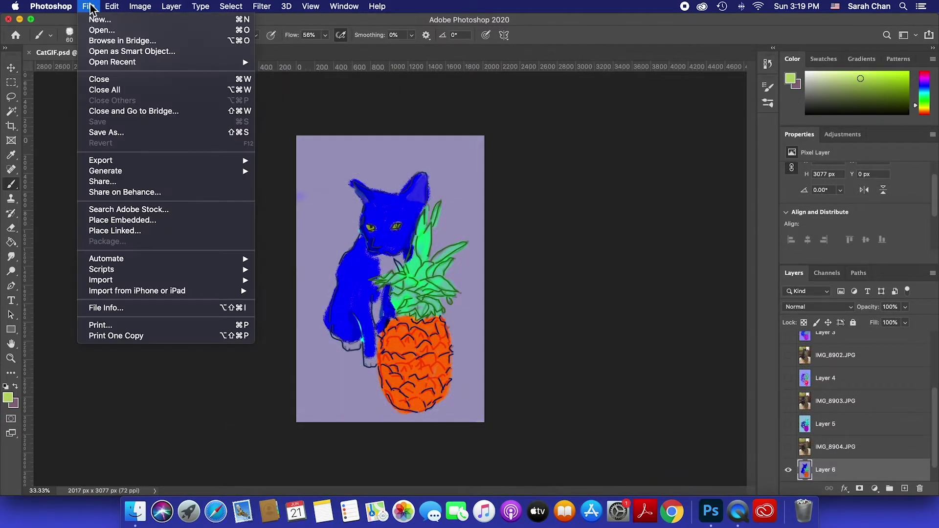
pyautogui.click(137, 129)
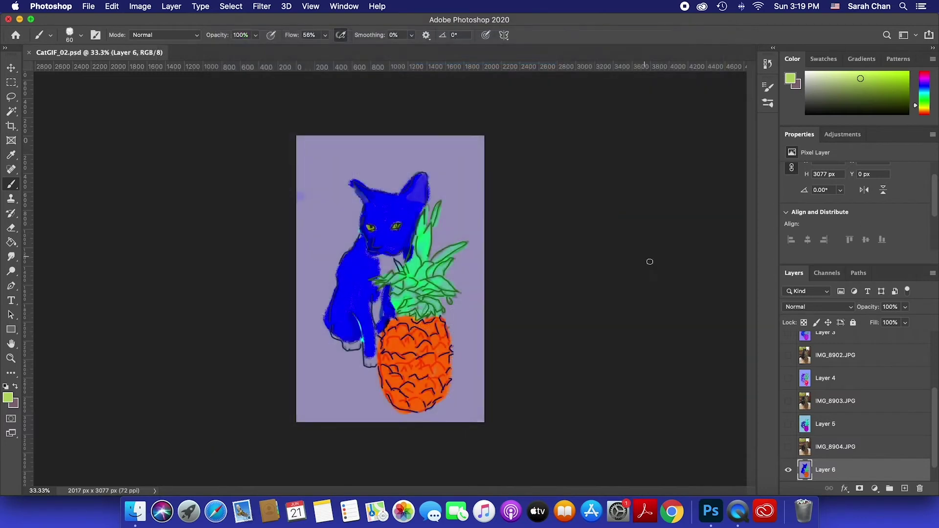
# - Delete the IMG_8905.JPG photo layer, confirming Yes
pyautogui.scroll(-1, 801, 440)
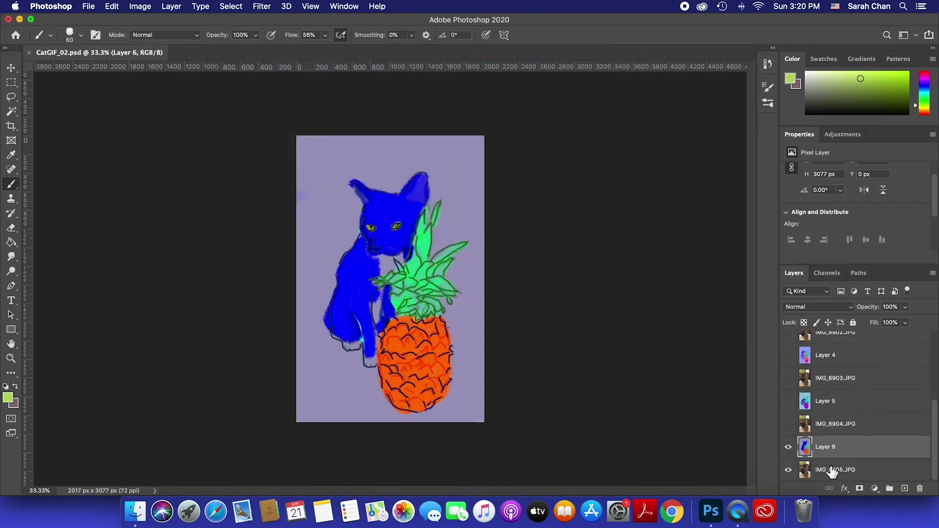
pyautogui.click(829, 468)
pyautogui.click(919, 488)
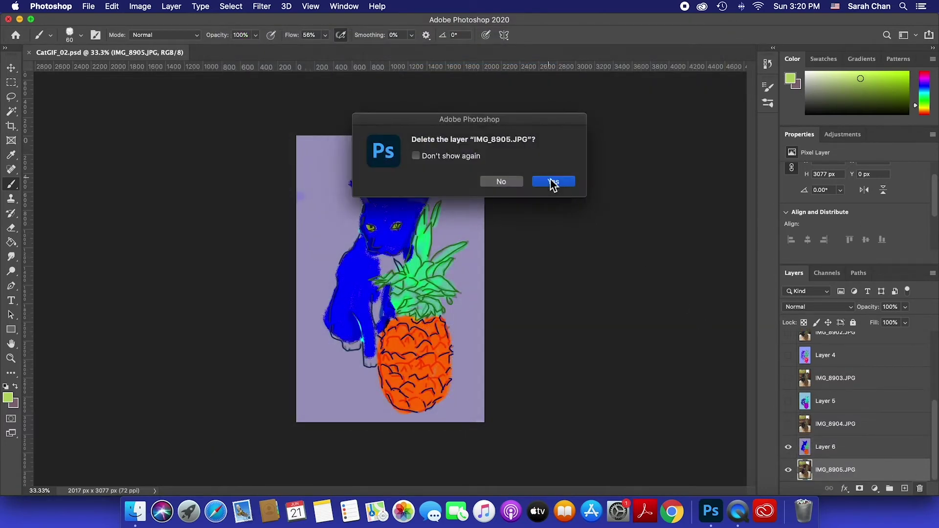
pyautogui.click(551, 181)
# - Delete IMG_8900–IMG_8904 together, then make Layers 1–5 visible again
pyautogui.click(831, 453)
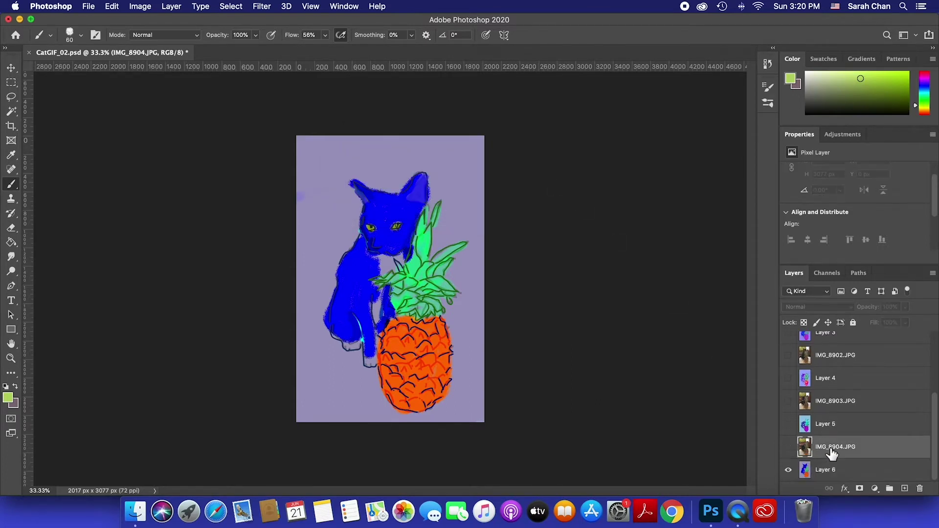
pyautogui.keyDown('super'); pyautogui.click(835, 402); pyautogui.keyUp('super')
pyautogui.keyDown('super'); pyautogui.click(833, 361); pyautogui.keyUp('super')
pyautogui.scroll(4, 841, 391)
pyautogui.keyDown('super'); pyautogui.click(845, 398); pyautogui.keyUp('super')
pyautogui.keyDown('super'); pyautogui.click(838, 349); pyautogui.keyUp('super')
pyautogui.scroll(1, 838, 352)
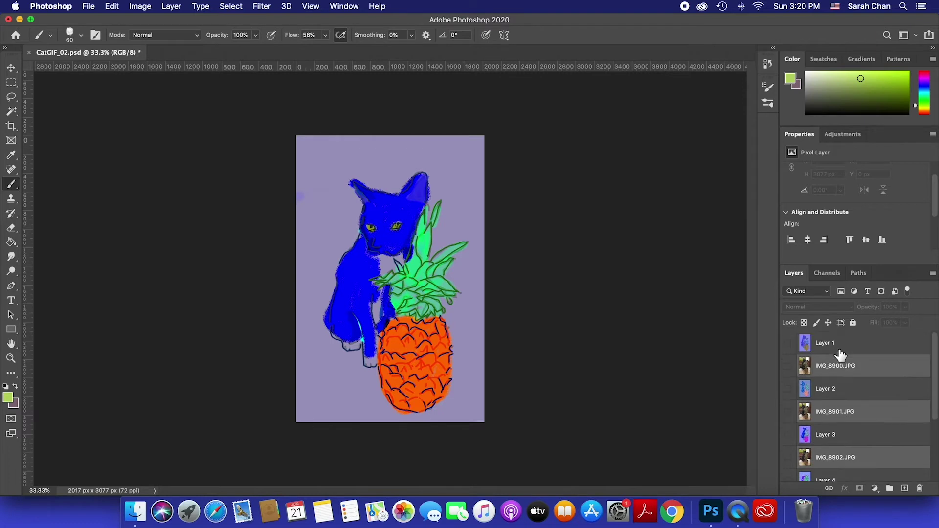
pyautogui.click(919, 488)
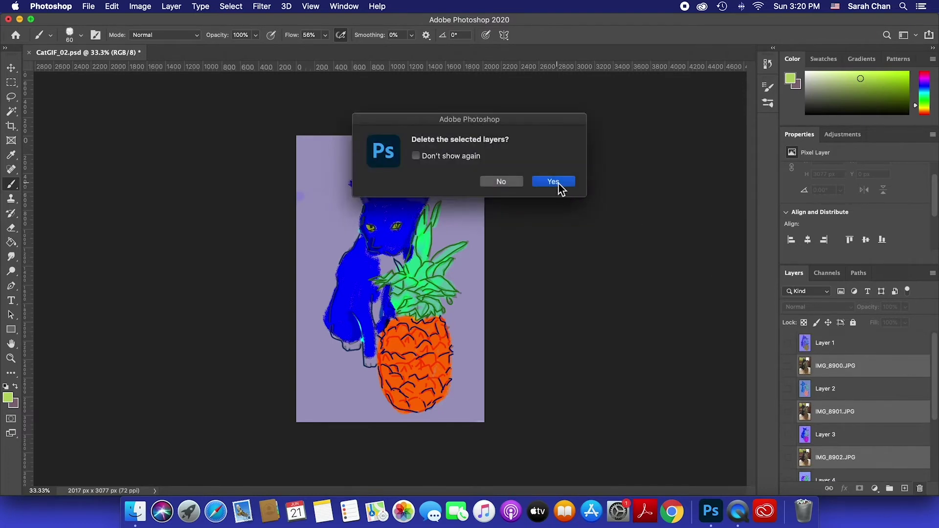
pyautogui.click(553, 181)
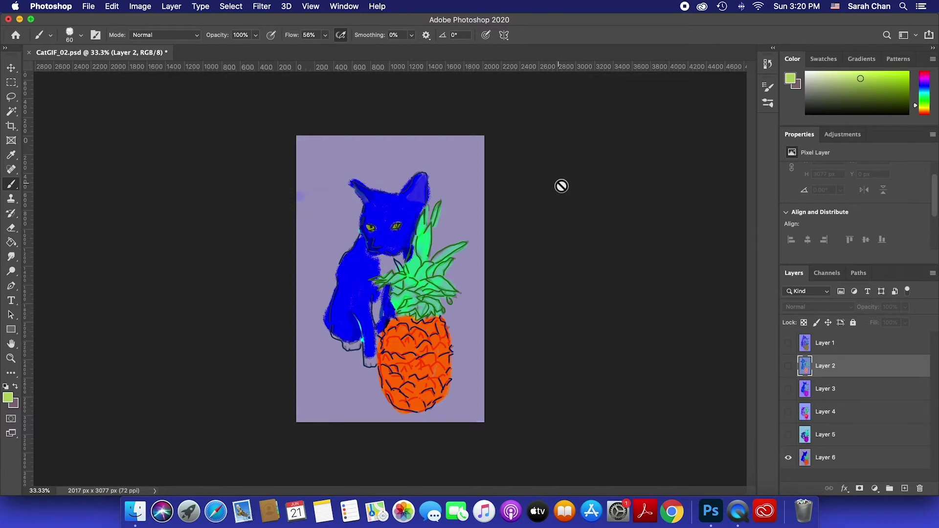
pyautogui.click(787, 343)
pyautogui.moveTo(793, 358); pyautogui.dragTo(792, 442)
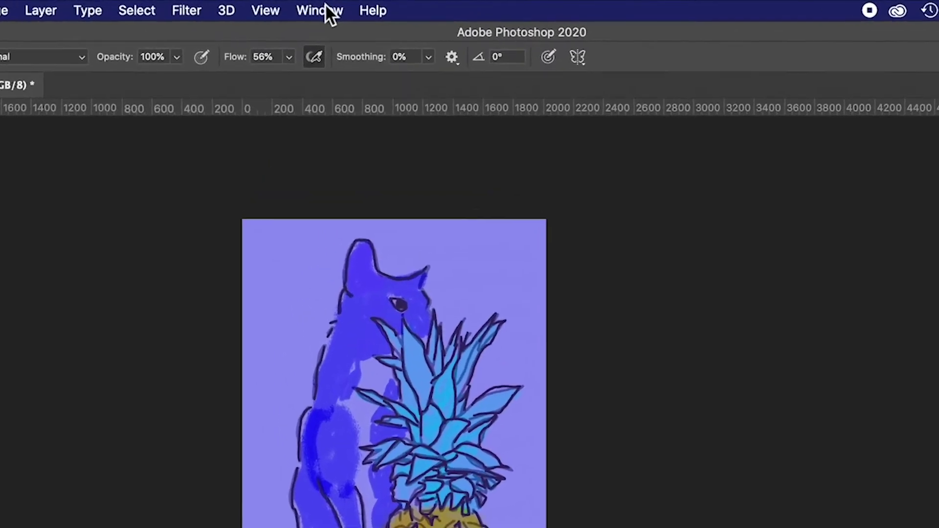
# - Show the Timeline panel via Window > Timeline and create a frame animation from its dropdown
pyautogui.click(347, 5)
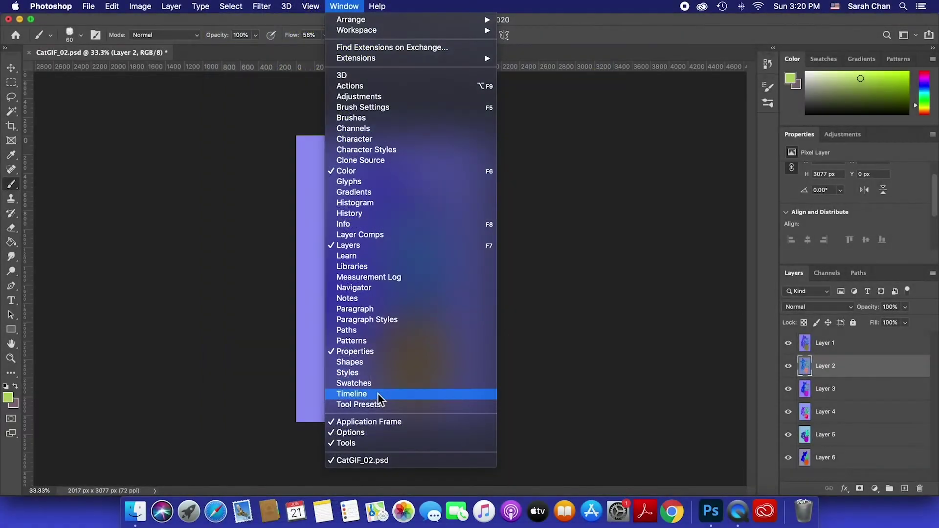
pyautogui.click(379, 397)
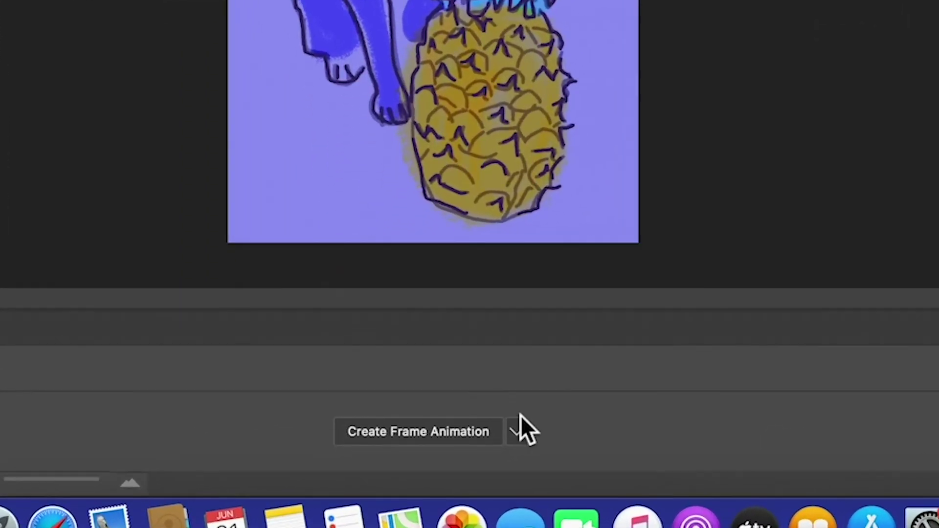
pyautogui.click(428, 465)
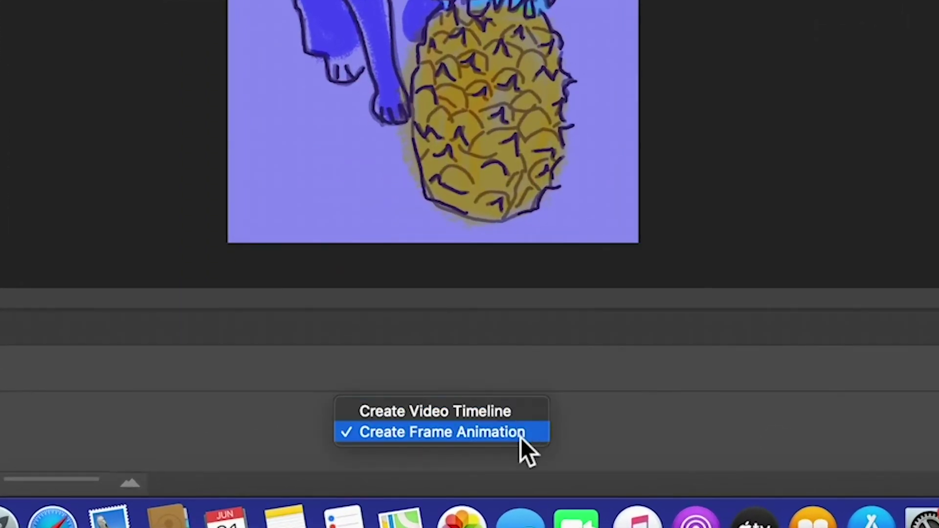
pyautogui.click(520, 436)
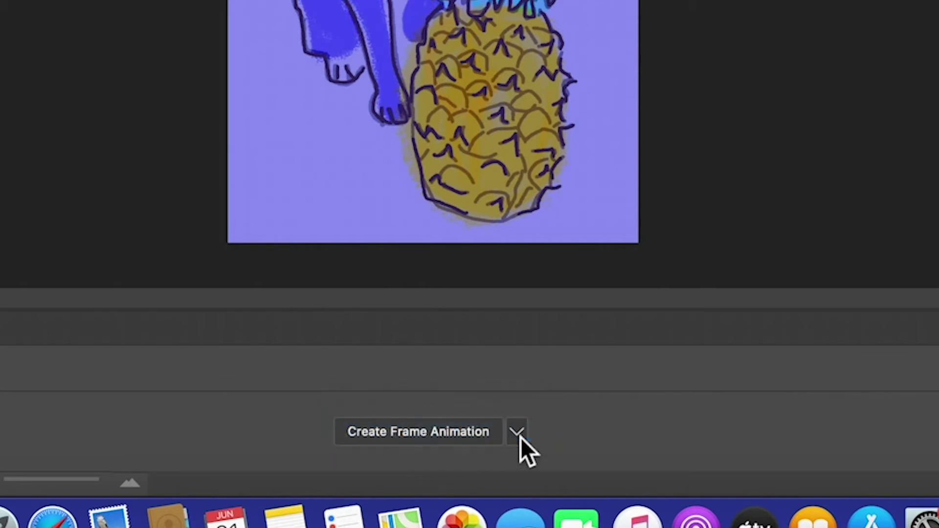
pyautogui.click(426, 434)
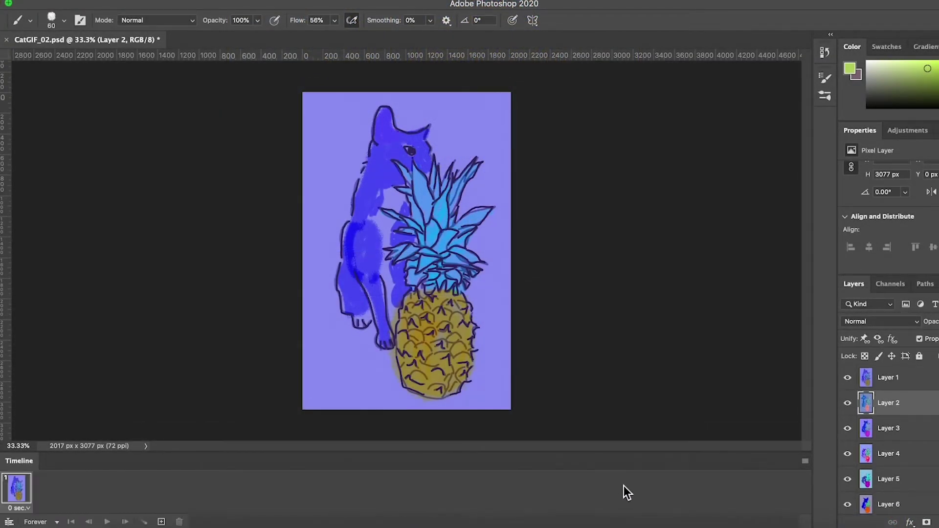
# - Make Frames From Layers, play and stop the preview, and set looping to Forever
pyautogui.click(807, 458)
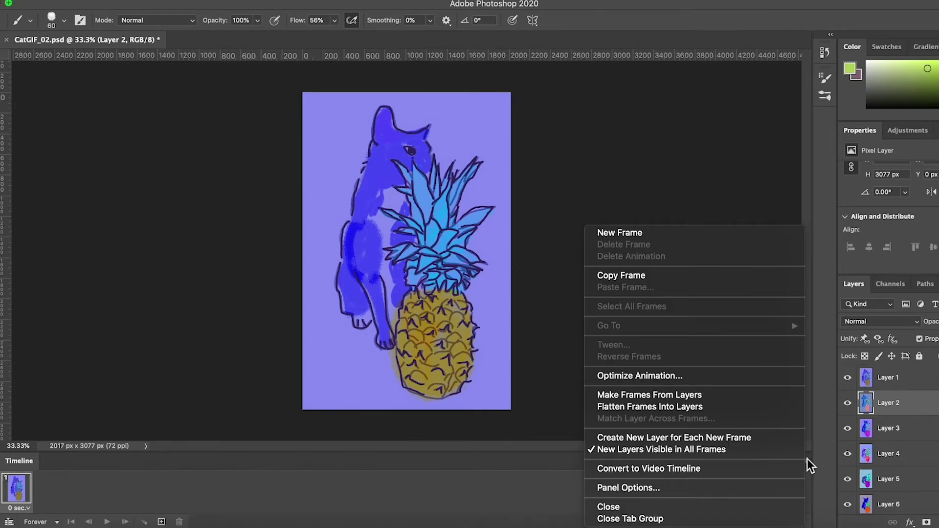
pyautogui.click(713, 397)
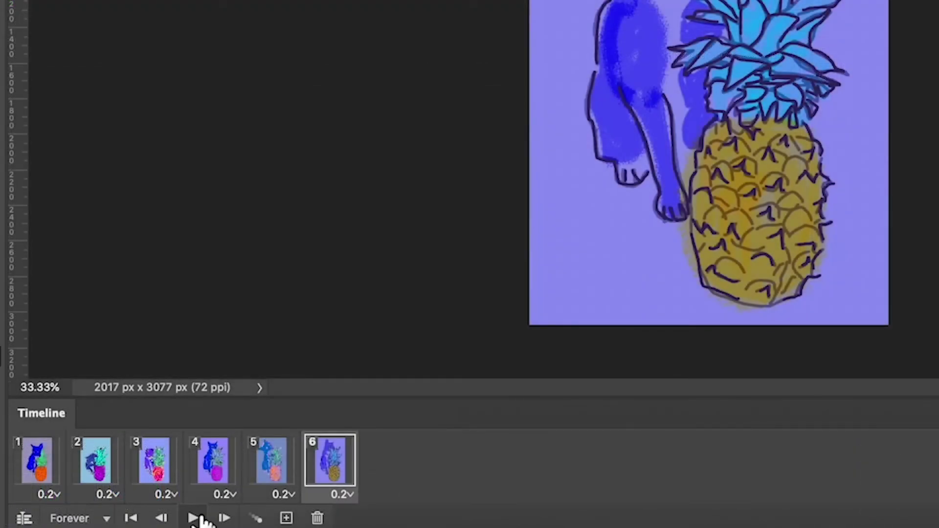
pyautogui.click(201, 520)
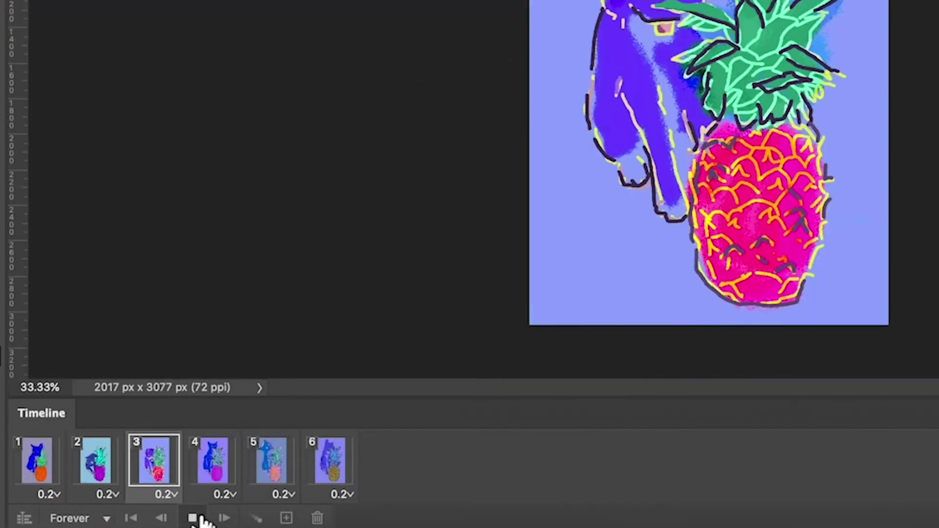
pyautogui.click(200, 519)
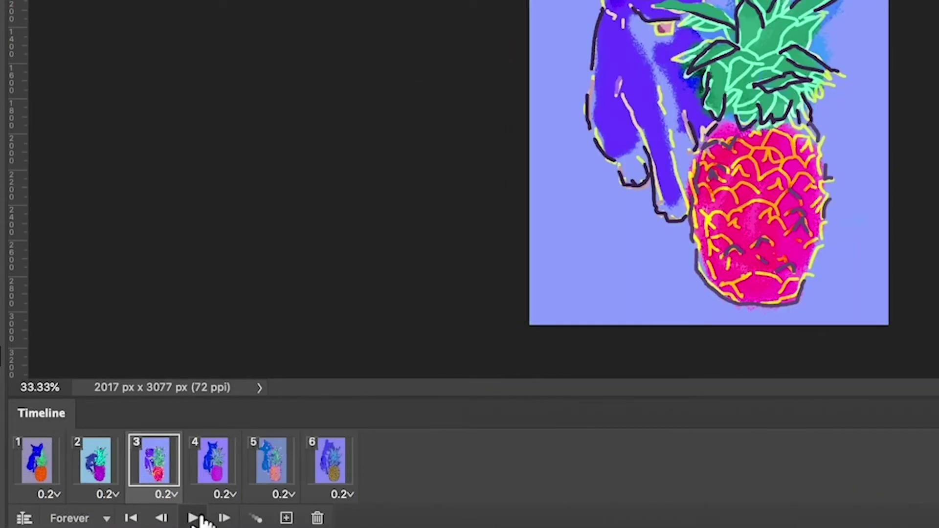
pyautogui.click(104, 518)
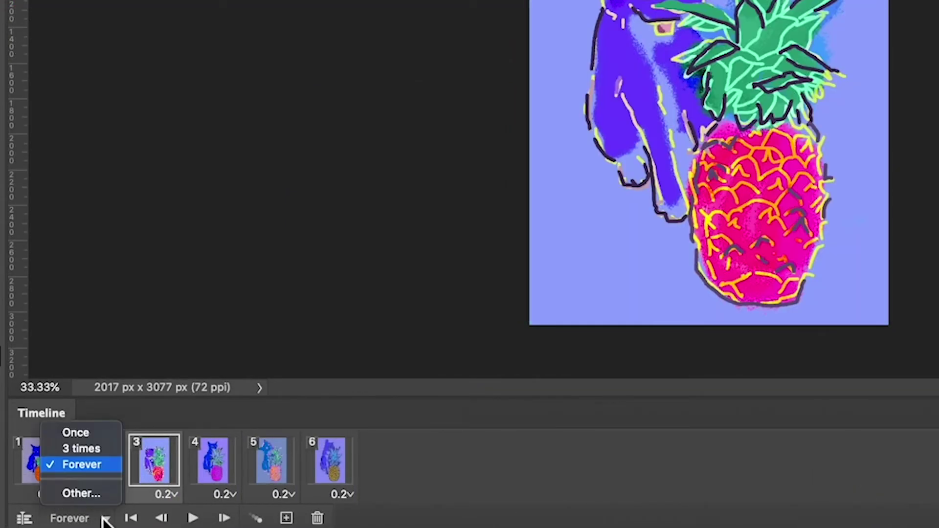
pyautogui.click(92, 469)
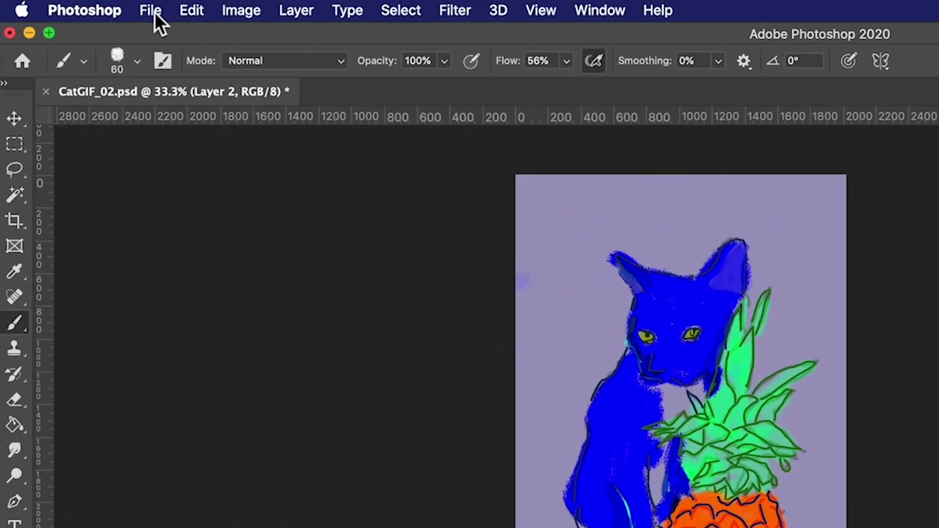
# - Open Save for Web (Legacy) and apply the GIF 128 Dithered preset
pyautogui.click(91, 0)
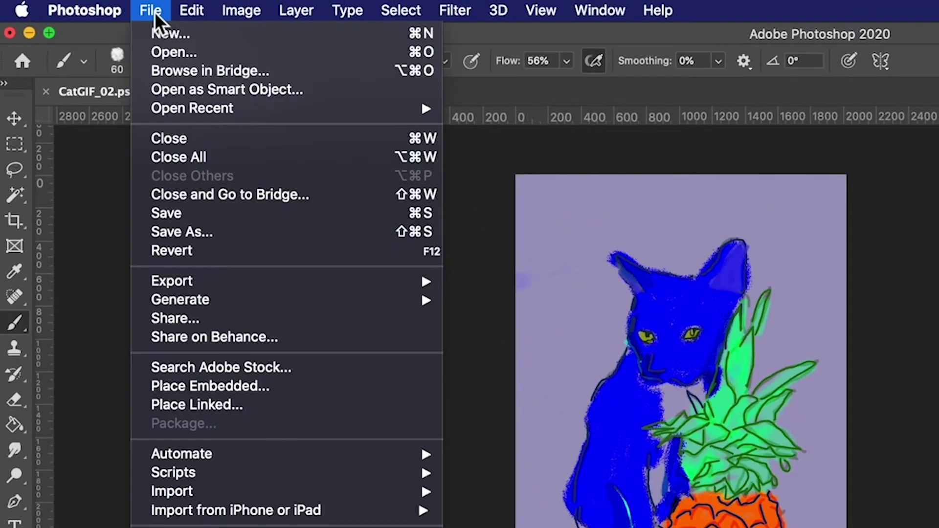
pyautogui.moveTo(308, 286)
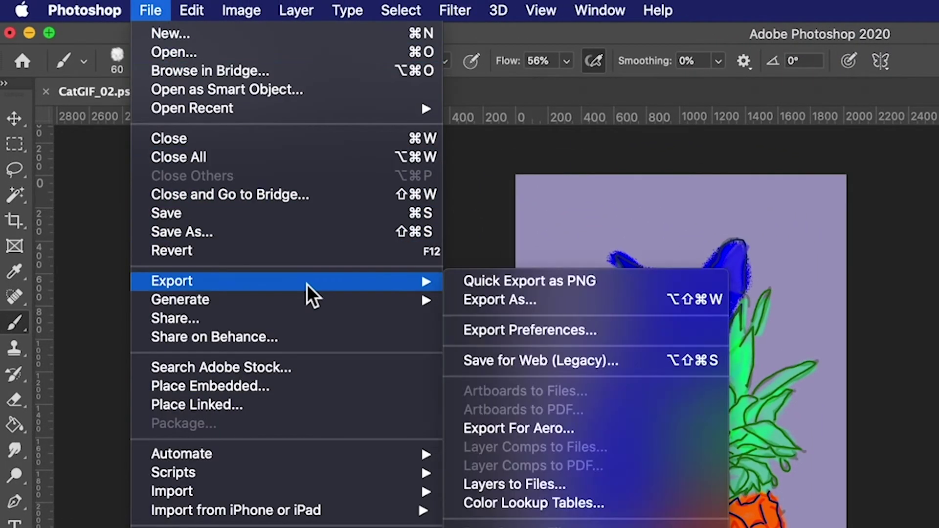
pyautogui.click(534, 363)
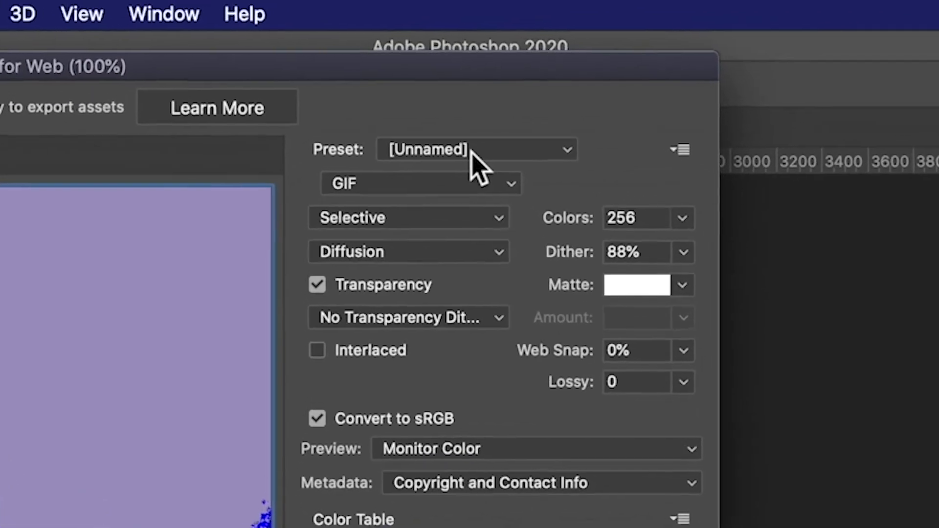
pyautogui.click(527, 48)
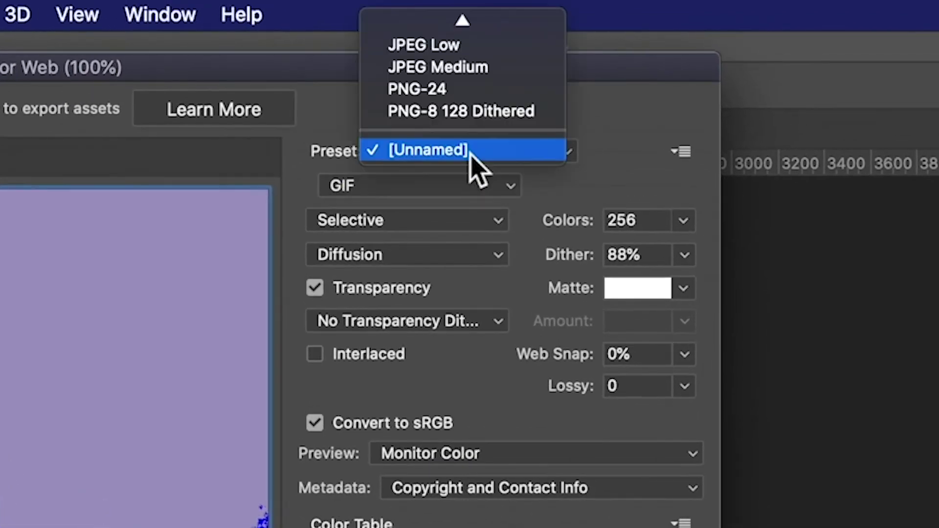
pyautogui.scroll(4, 486, 49)
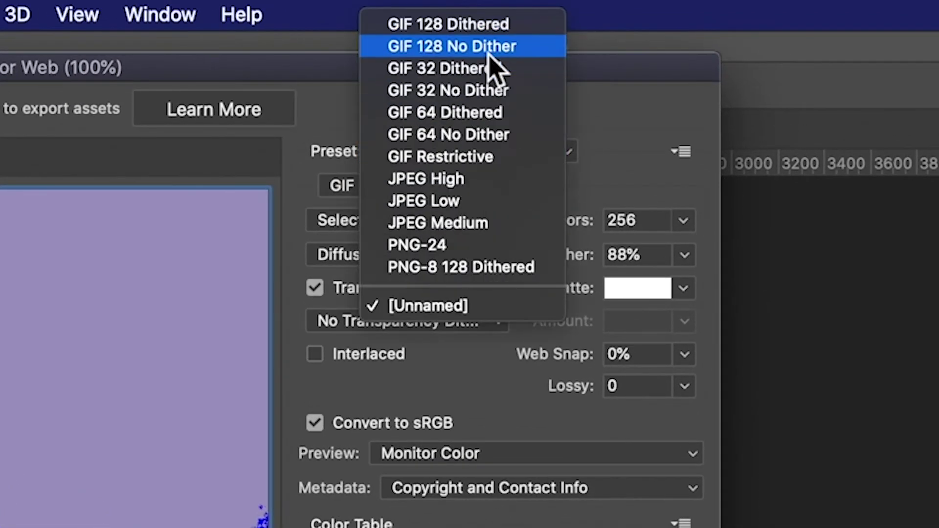
pyautogui.click(485, 24)
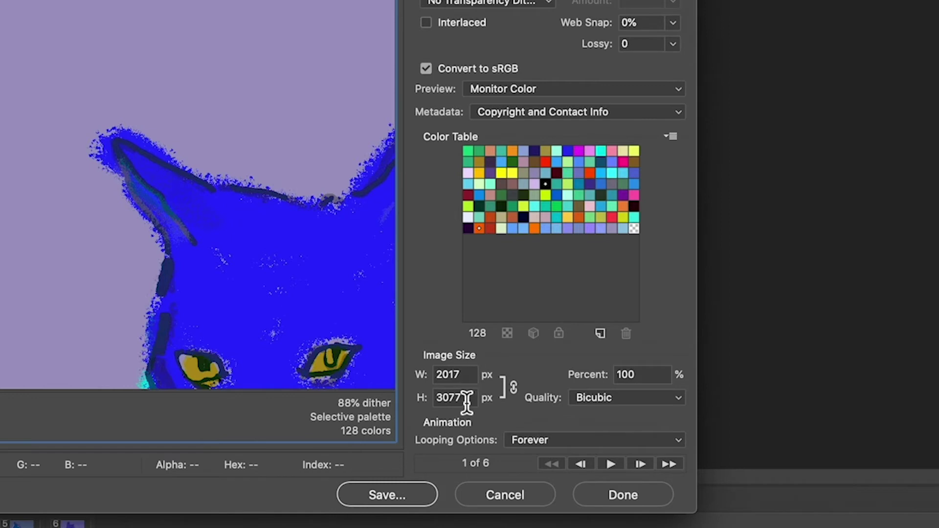
# - Set the height to 500 px, keep looping Forever, and preview the GIF in a browser
pyautogui.moveTo(465, 399); pyautogui.dragTo(435, 398)
pyautogui.write('500')
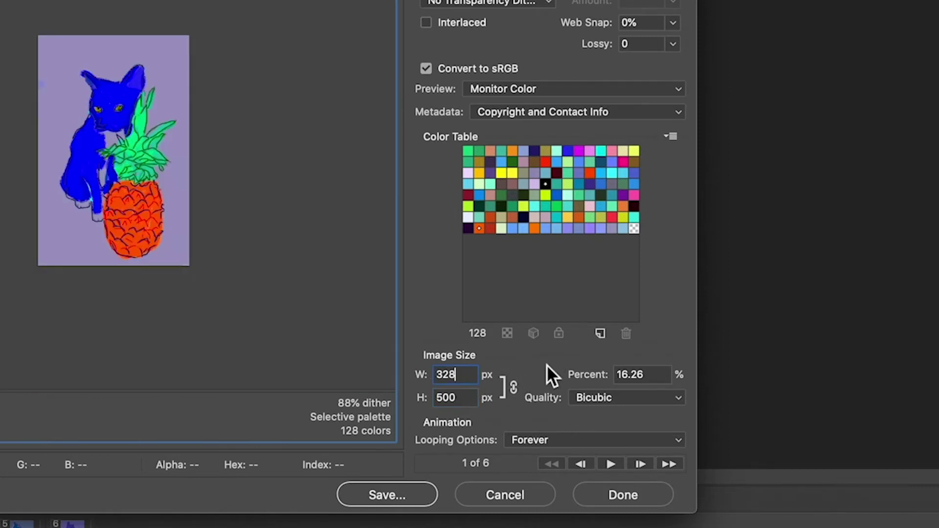
pyautogui.click(580, 439)
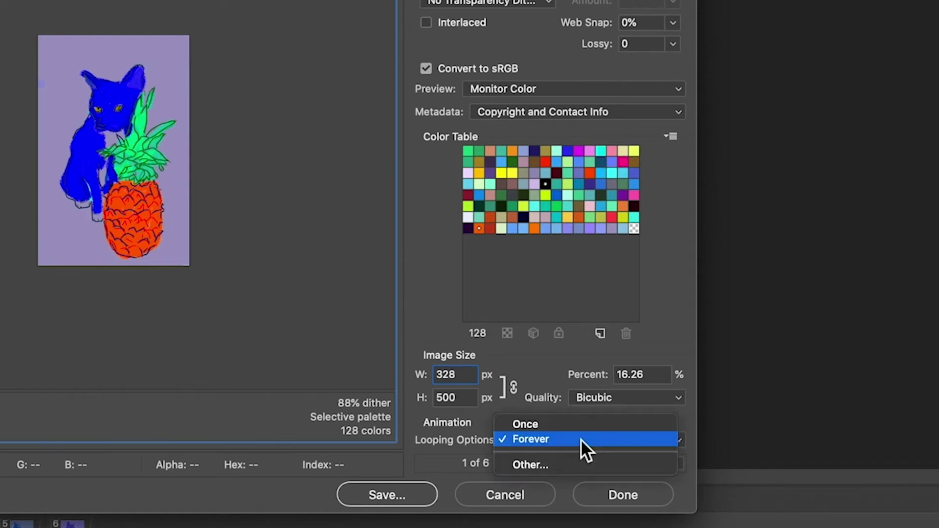
pyautogui.click(580, 439)
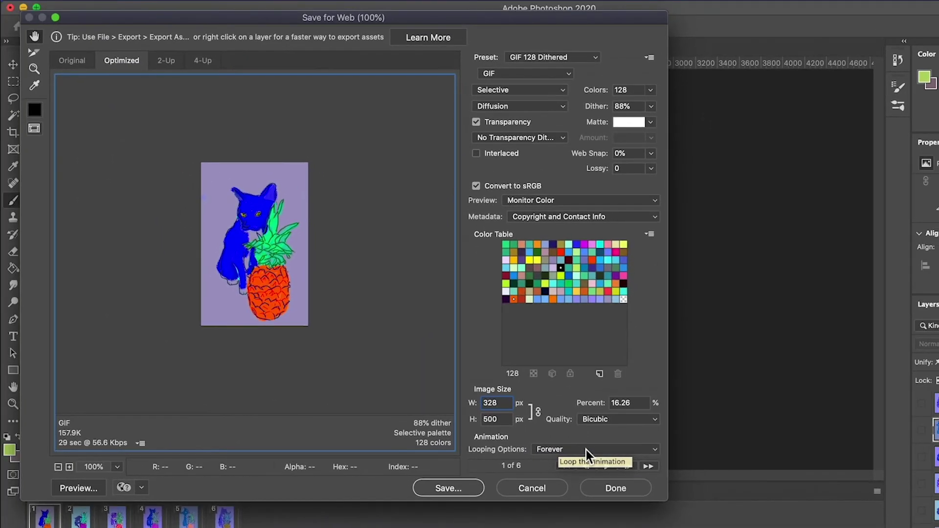
pyautogui.click(85, 487)
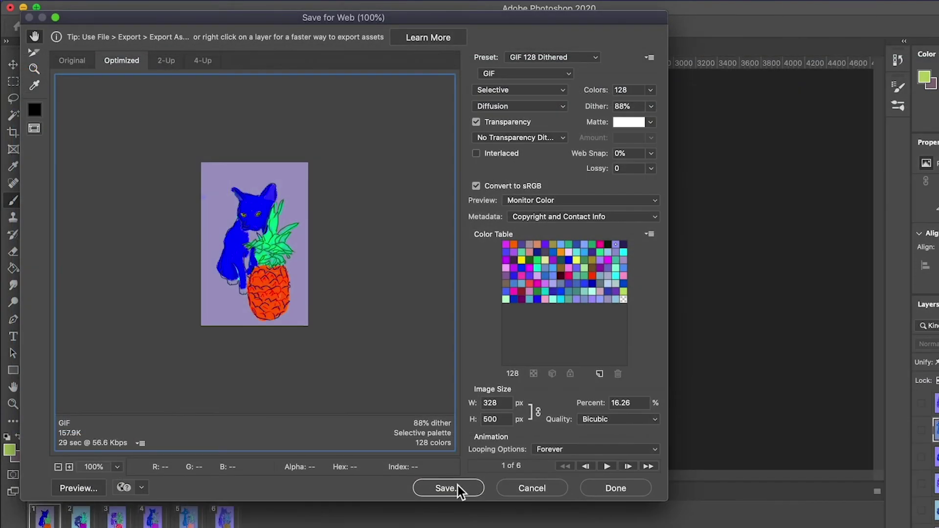
# - Save the GIF as CatGIFfinal.gif in Cat GIF Images and view it with Quick Look
pyautogui.click(450, 487)
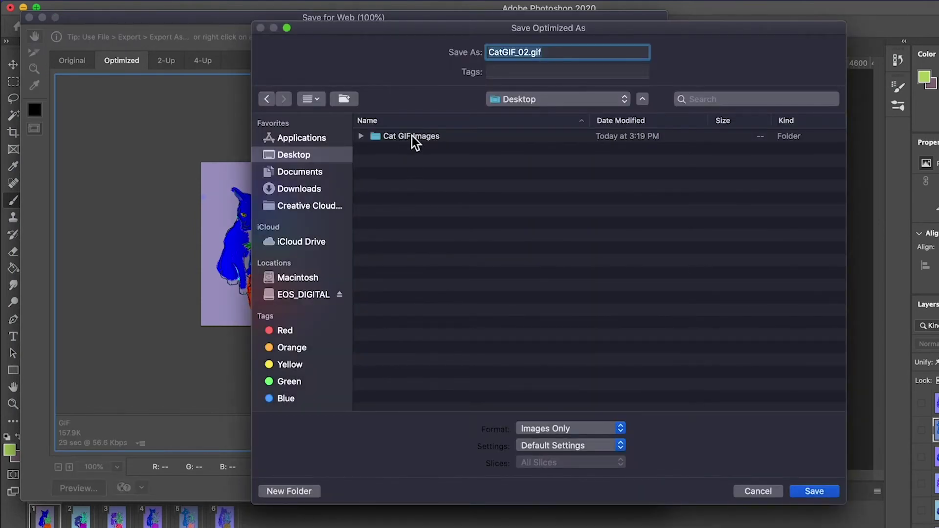
pyautogui.doubleClick(411, 136)
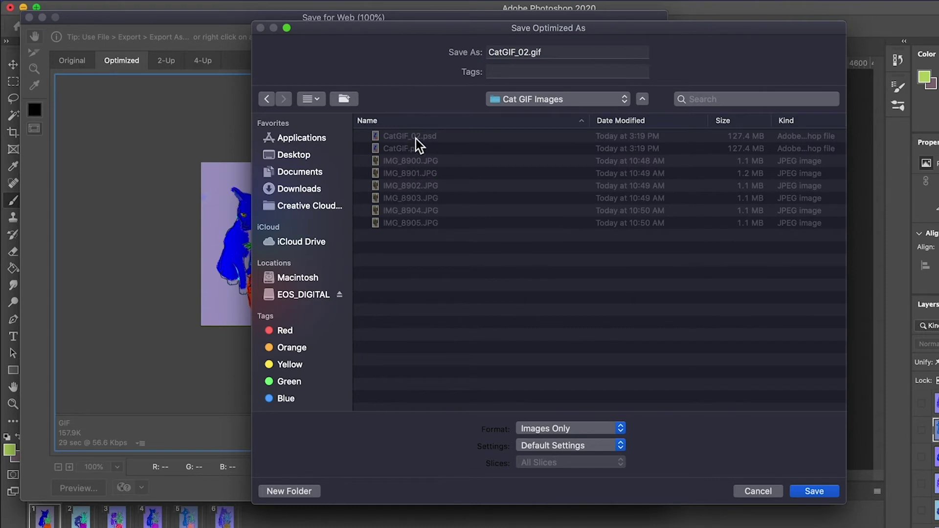
pyautogui.click(517, 53)
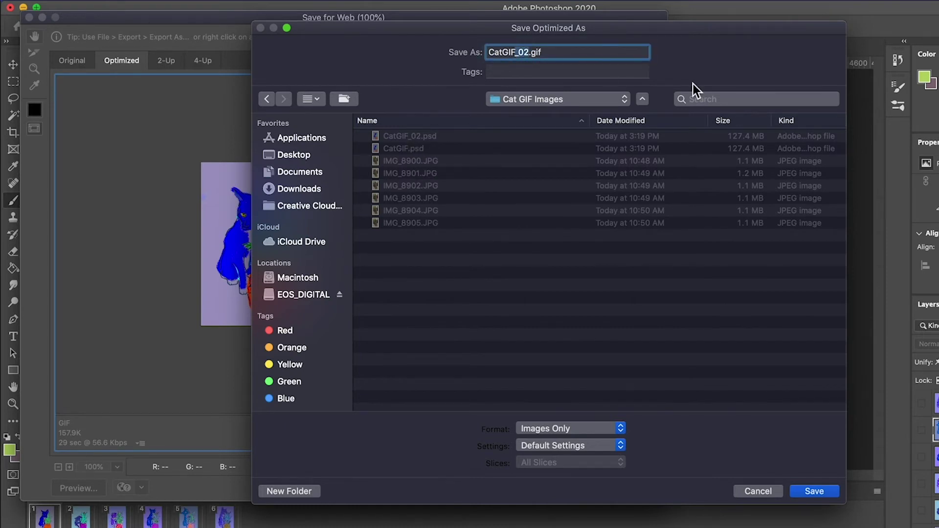
pyautogui.press('Delete')
pyautogui.press('Delete')
pyautogui.press('Delete')
pyautogui.write('final')
pyautogui.click(543, 164)
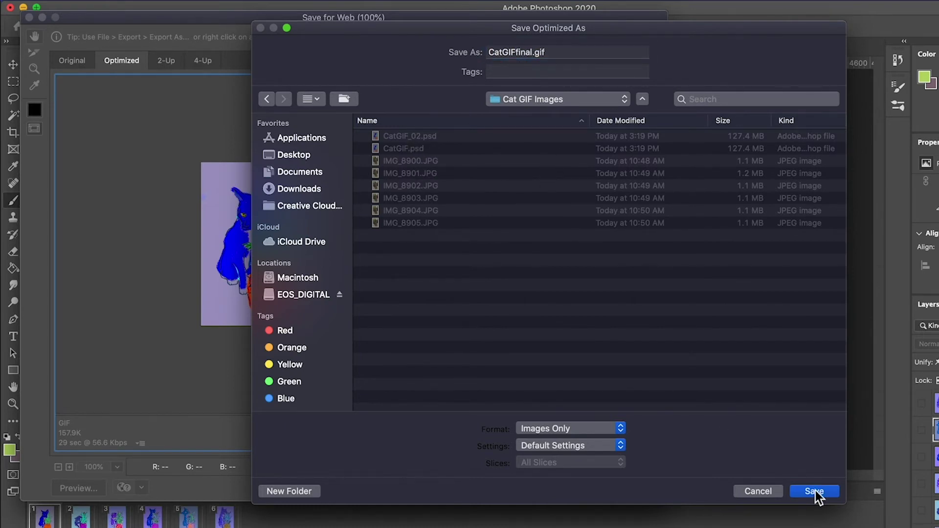
pyautogui.click(813, 489)
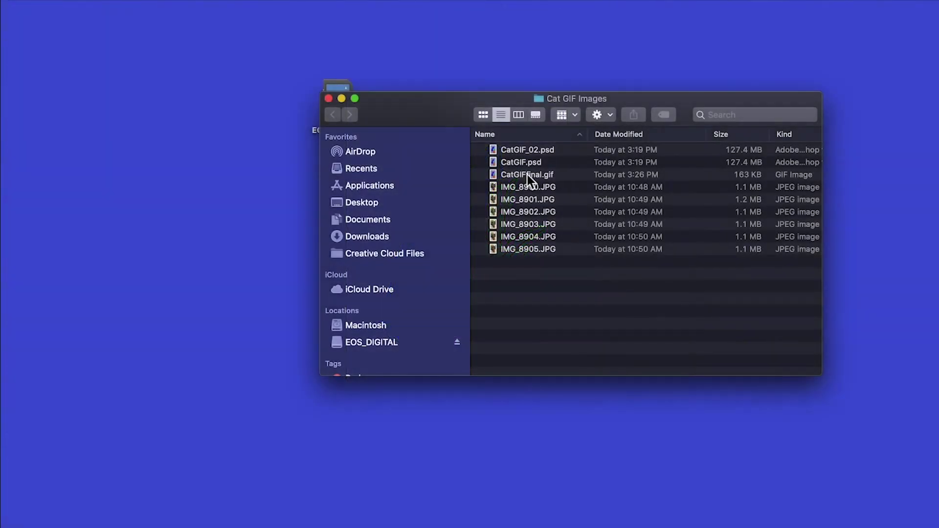
pyautogui.click(527, 174)
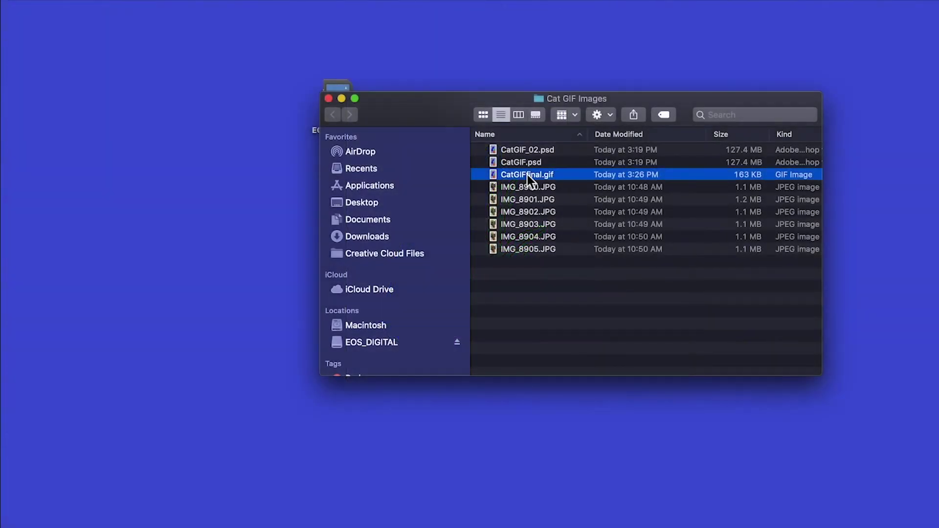
pyautogui.press('space')
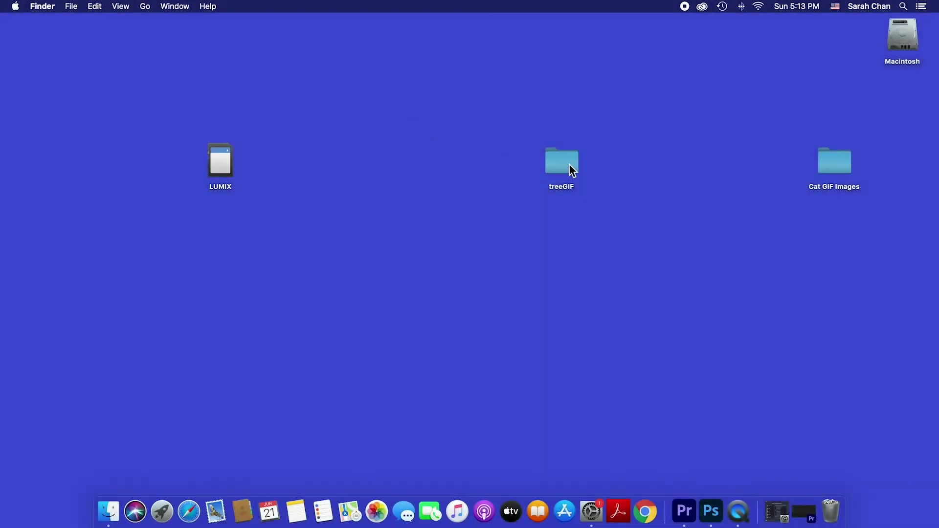
# - In treeGIF, select all six JPGs starting from P1060945.jpg and open them with Preview
pyautogui.doubleClick(573, 165)
pyautogui.click(400, 196)
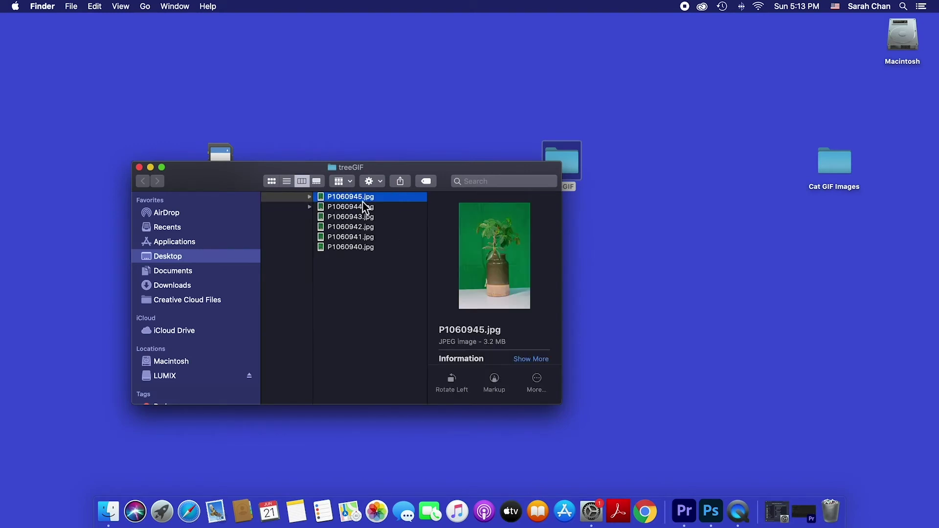
pyautogui.keyDown('shift'); pyautogui.click(354, 248); pyautogui.keyUp('shift')
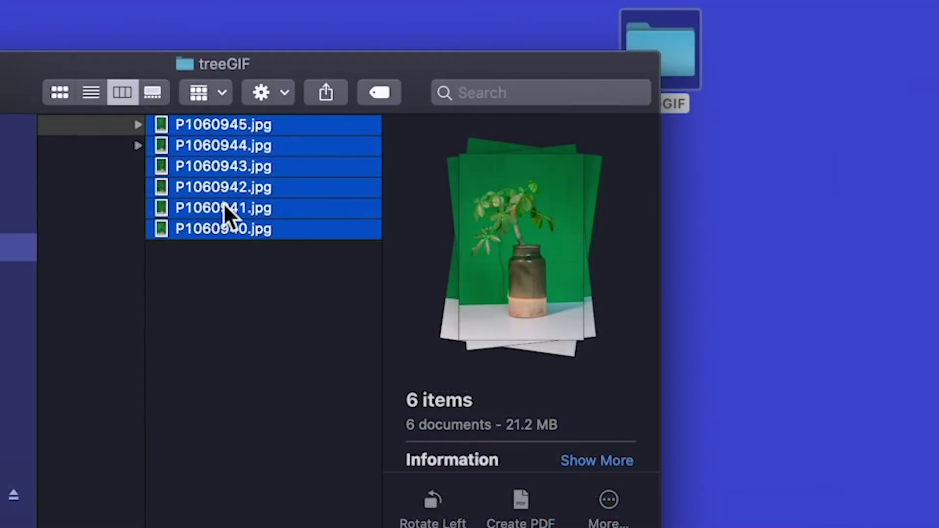
pyautogui.rightClick(221, 182)
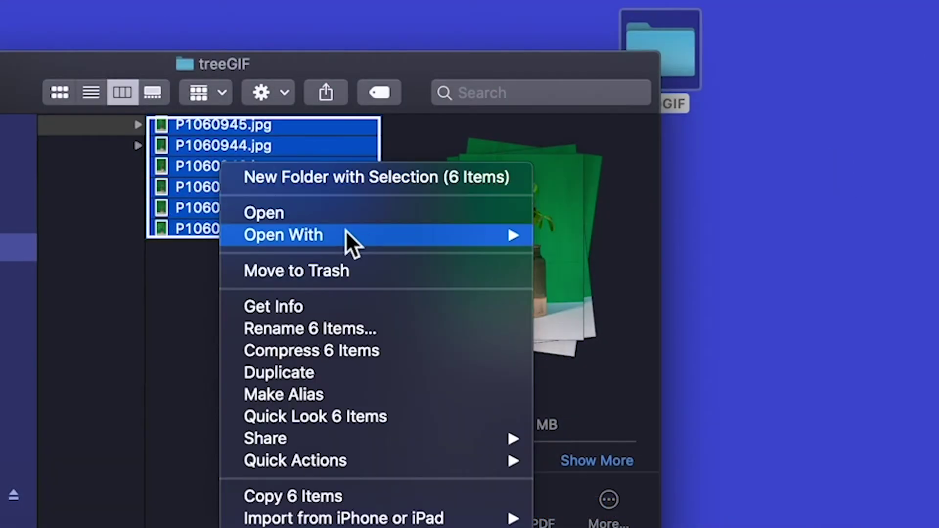
pyautogui.moveTo(370, 236)
pyautogui.click(603, 235)
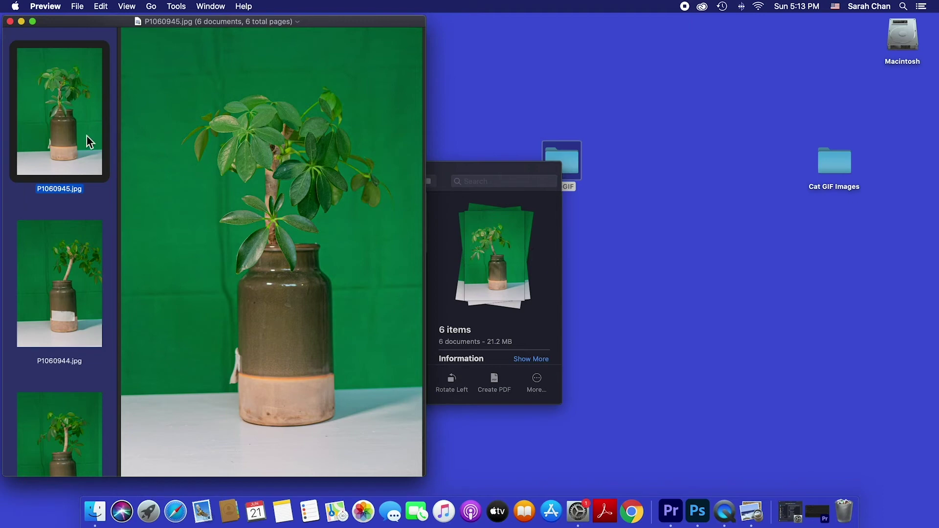
# - Print the six plant photos from Preview after paging the print preview to 6 of 6
pyautogui.scroll(-1, 73, 122)
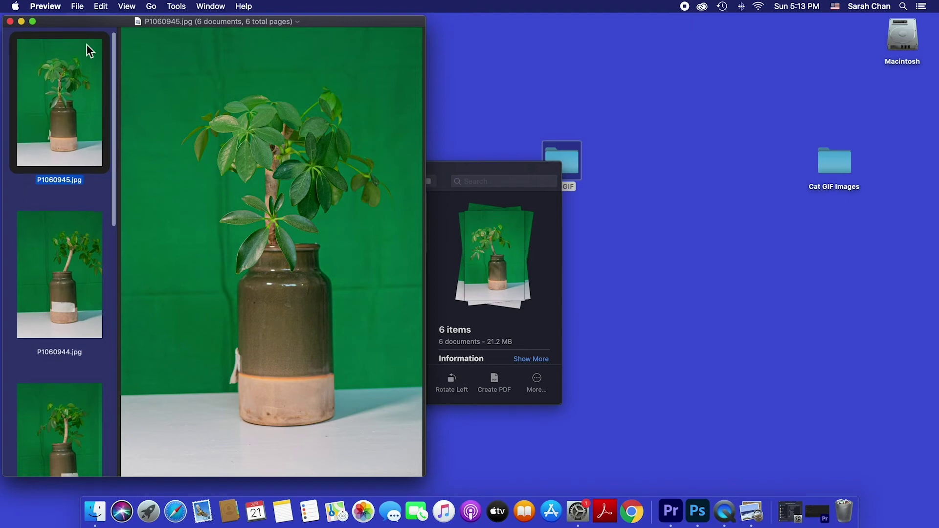
pyautogui.click(77, 6)
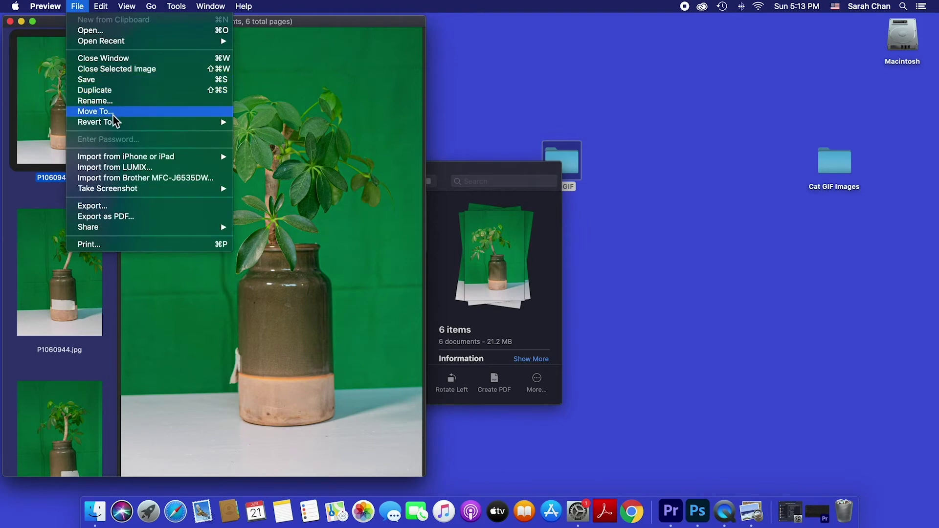
pyautogui.click(134, 247)
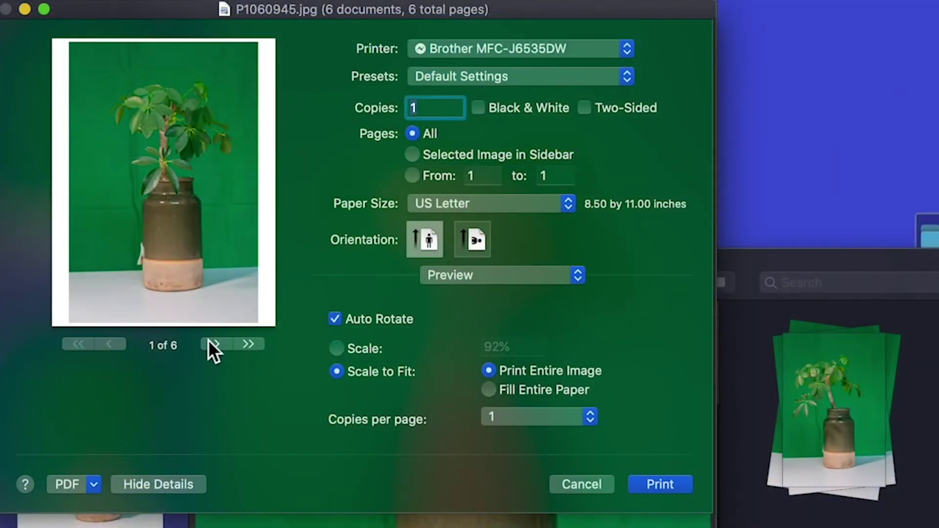
pyautogui.click(211, 344)
pyautogui.click(211, 344)
pyautogui.click(212, 344)
pyautogui.click(211, 344)
pyautogui.click(211, 344)
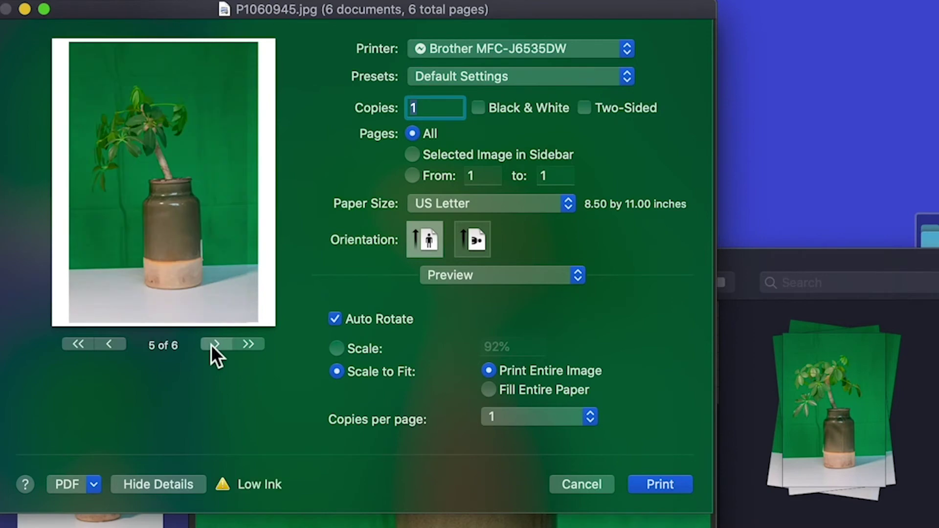
pyautogui.click(660, 484)
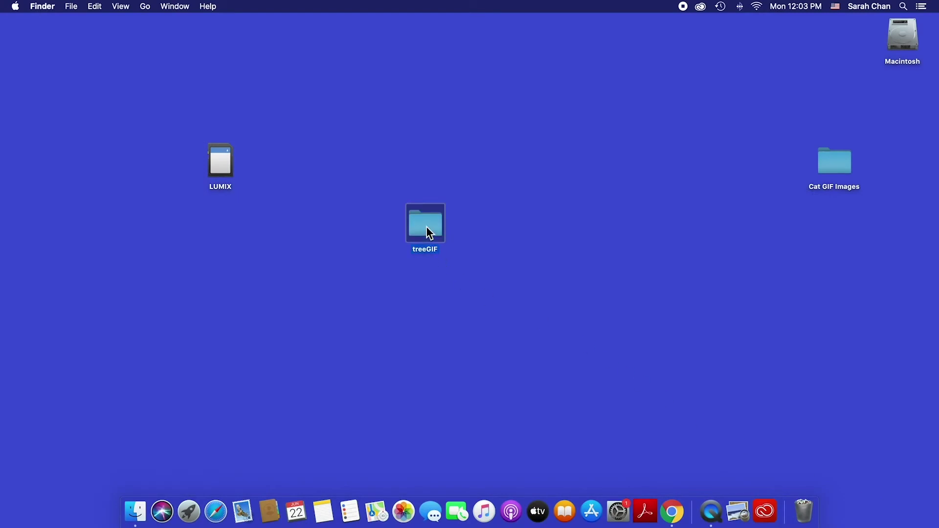
# - Open the treeGIF folder and preview the treescan drawings, starting from treescan_01.jpg
pyautogui.doubleClick(426, 226)
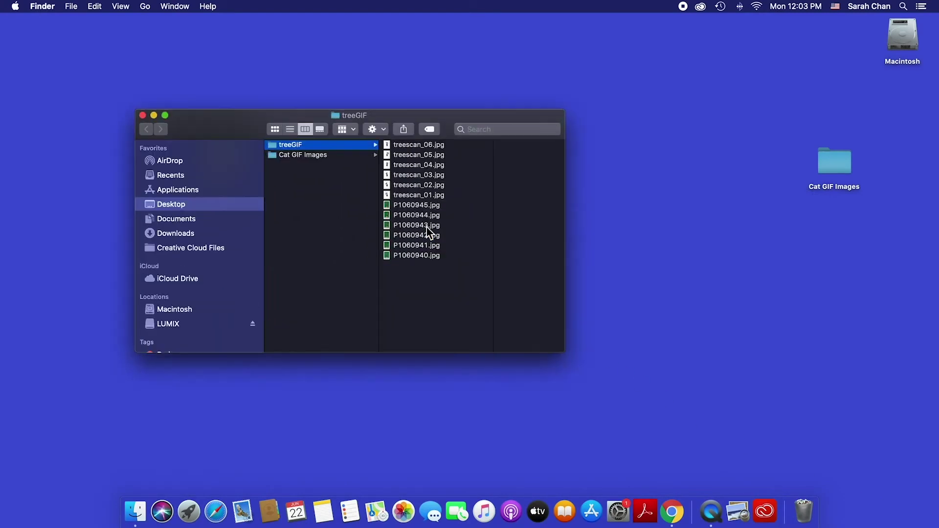
pyautogui.click(426, 196)
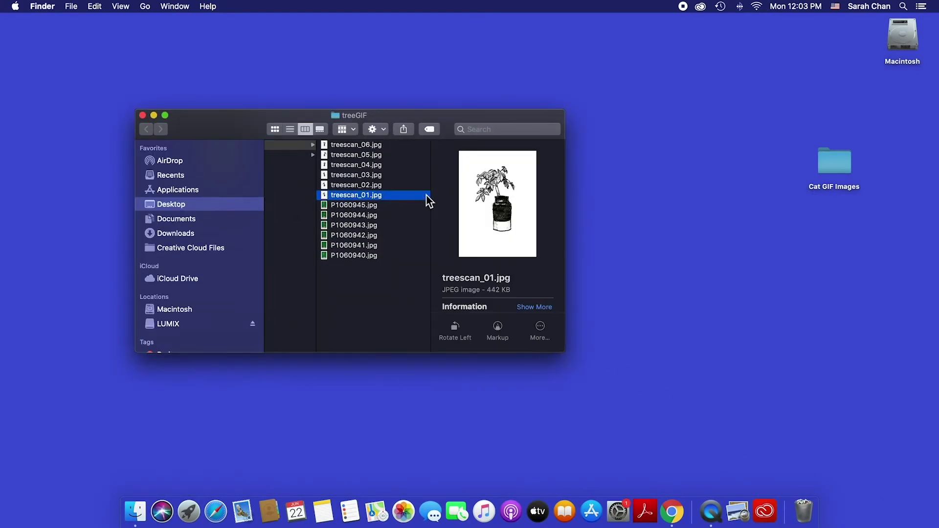
pyautogui.press('Up')
pyautogui.press('Up')
pyautogui.press('Up')
pyautogui.press('Up')
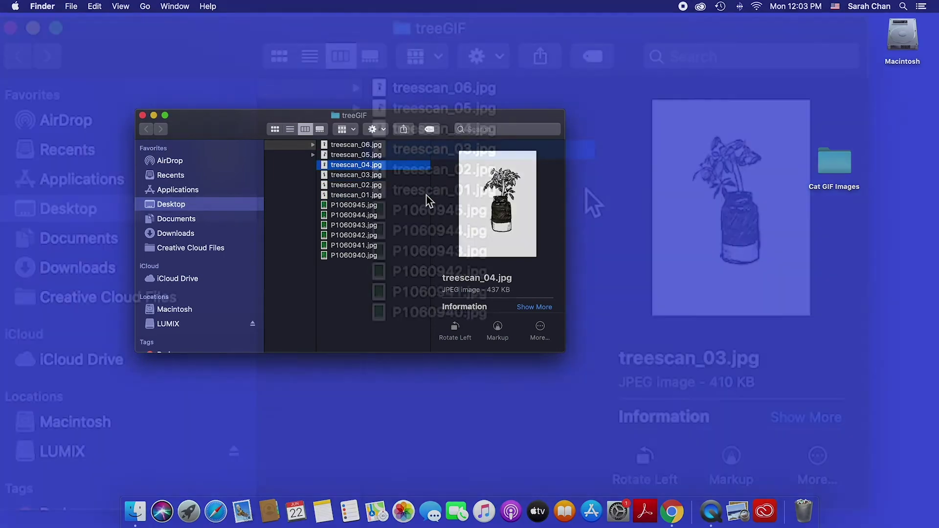
pyautogui.press('Up')
pyautogui.press('Up')
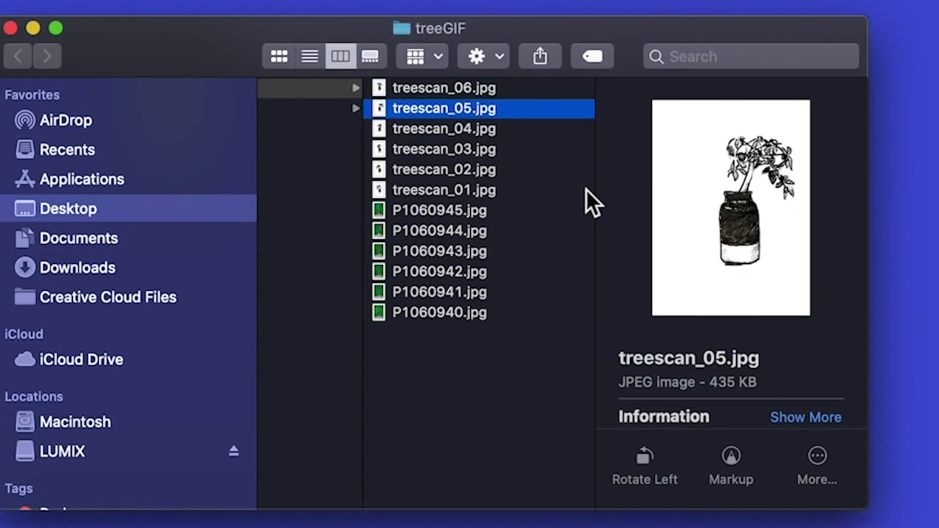
pyautogui.press('Down')
pyautogui.press('Down')
pyautogui.press('Down')
pyautogui.press('Down')
pyautogui.press('Up')
pyautogui.press('Up')
pyautogui.press('Up')
pyautogui.press('Up')
pyautogui.press('Up')
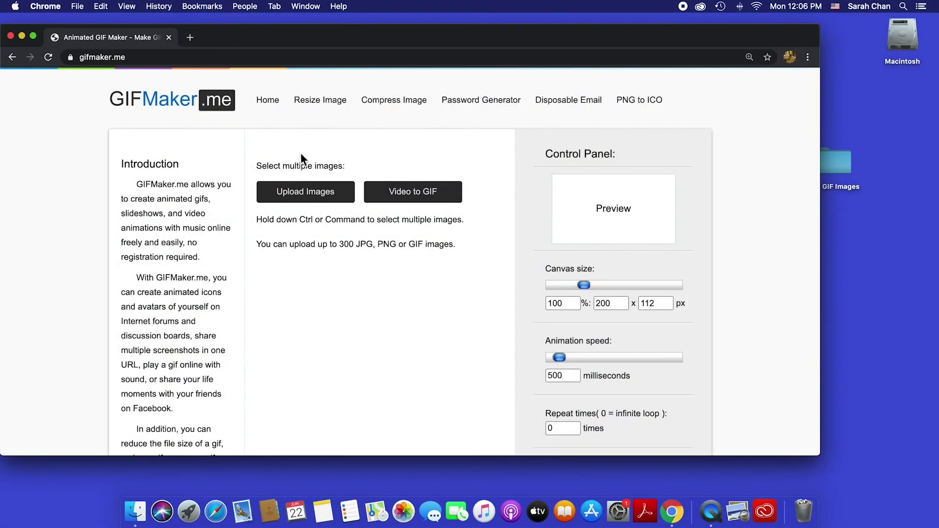
# - Upload treescan_01.jpg through treescan_06.jpg to gifmaker.me as the GIF frames
pyautogui.click(317, 201)
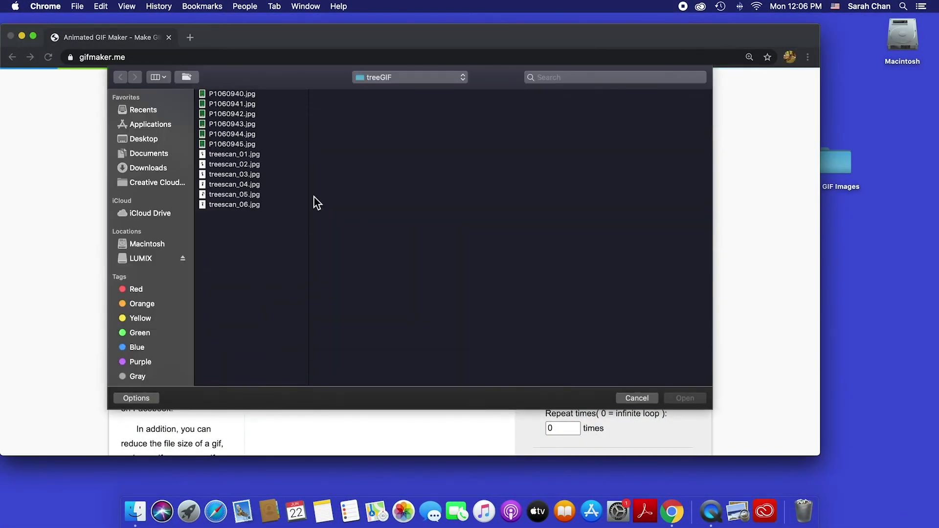
pyautogui.click(237, 156)
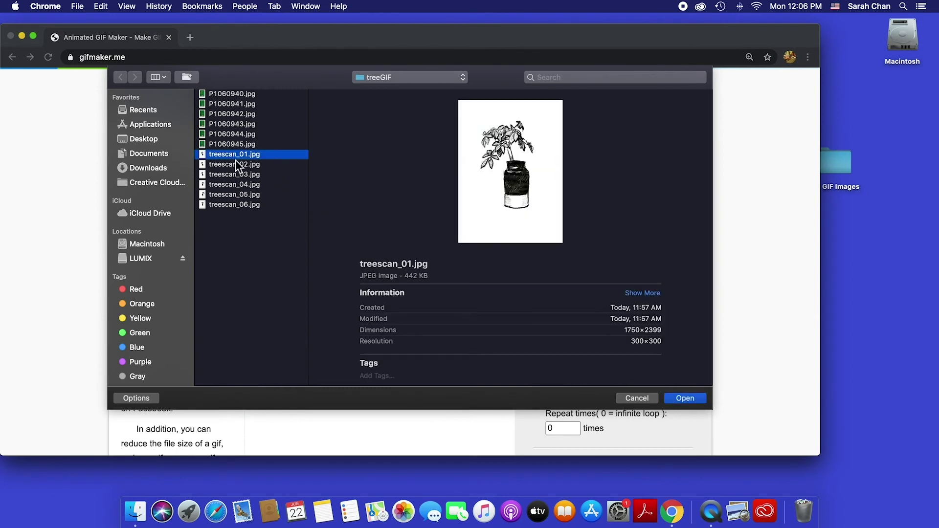
pyautogui.keyDown('shift'); pyautogui.click(249, 205); pyautogui.keyUp('shift')
pyautogui.click(684, 398)
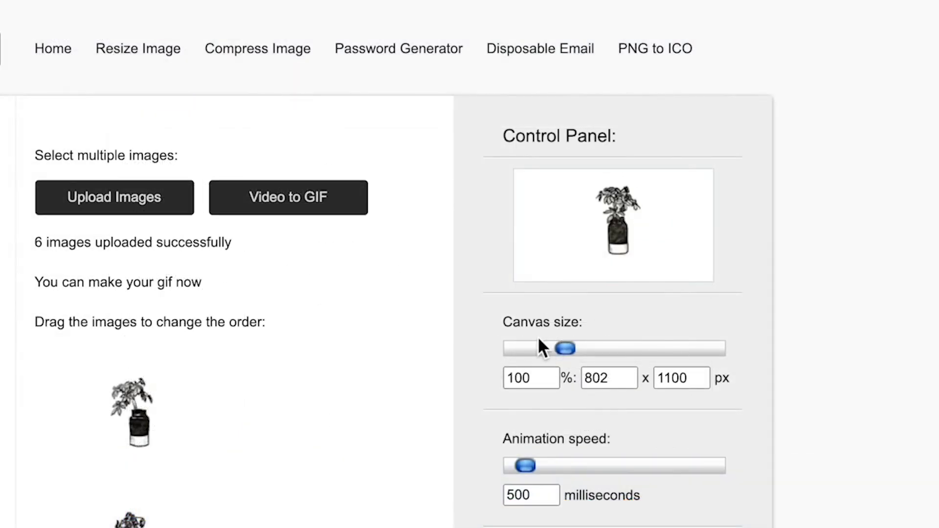
# - Set canvas to 50% (401 × 550 px), speed to 250 ms, repeat 0, and create the GIF
pyautogui.moveTo(565, 349); pyautogui.dragTo(502, 347)
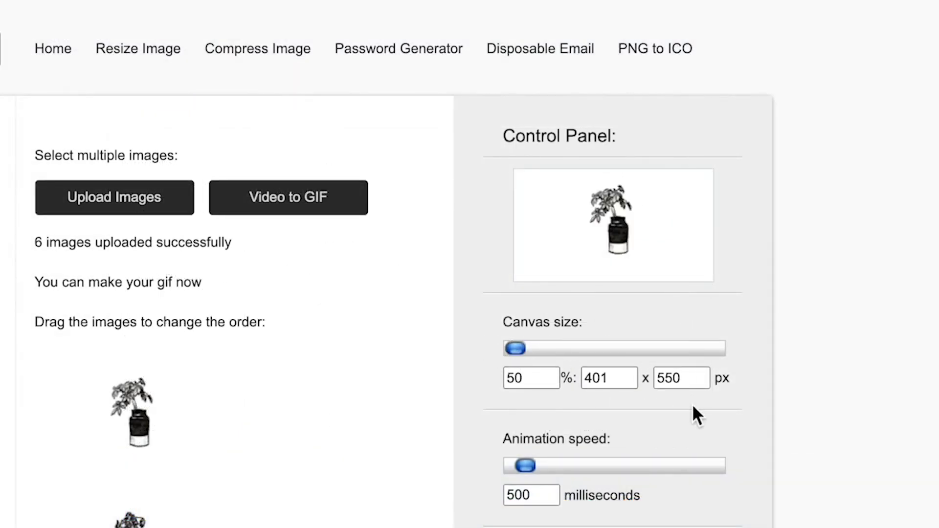
pyautogui.scroll(-3, 690, 409)
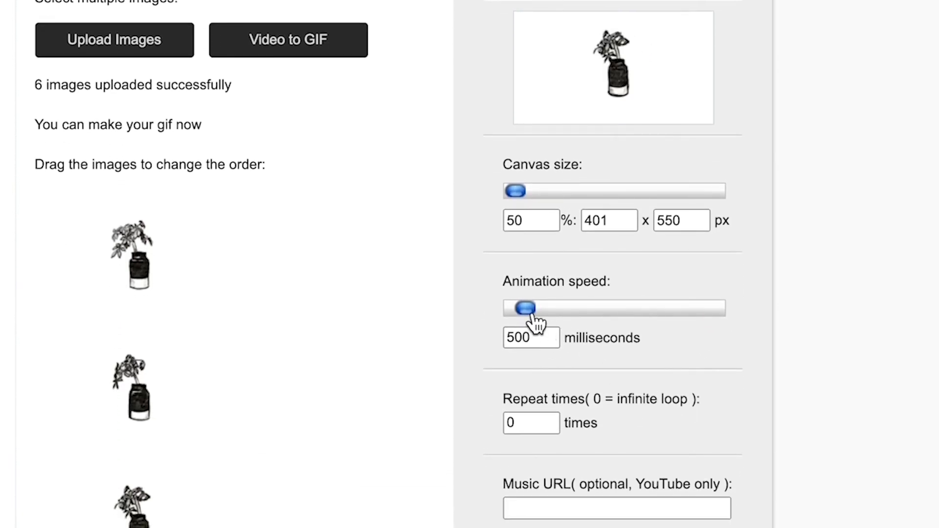
pyautogui.moveTo(536, 321); pyautogui.dragTo(531, 322)
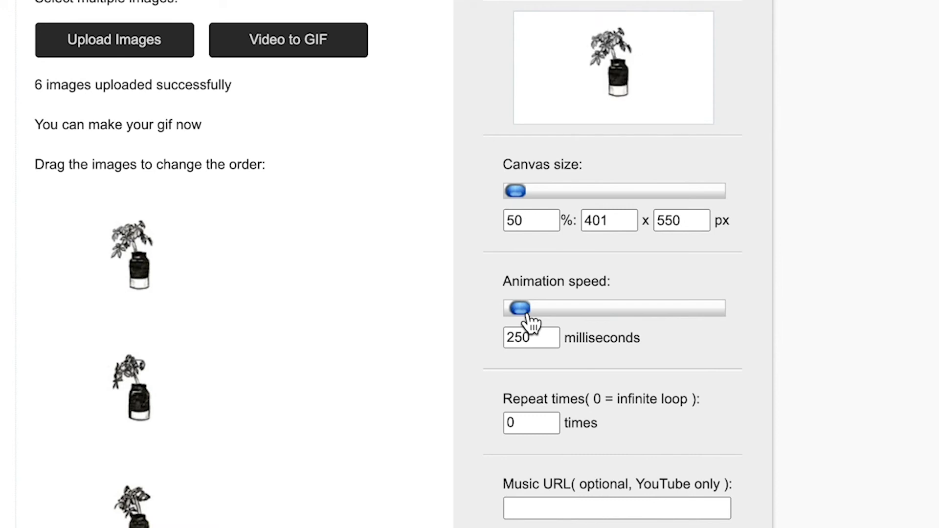
pyautogui.click(544, 423)
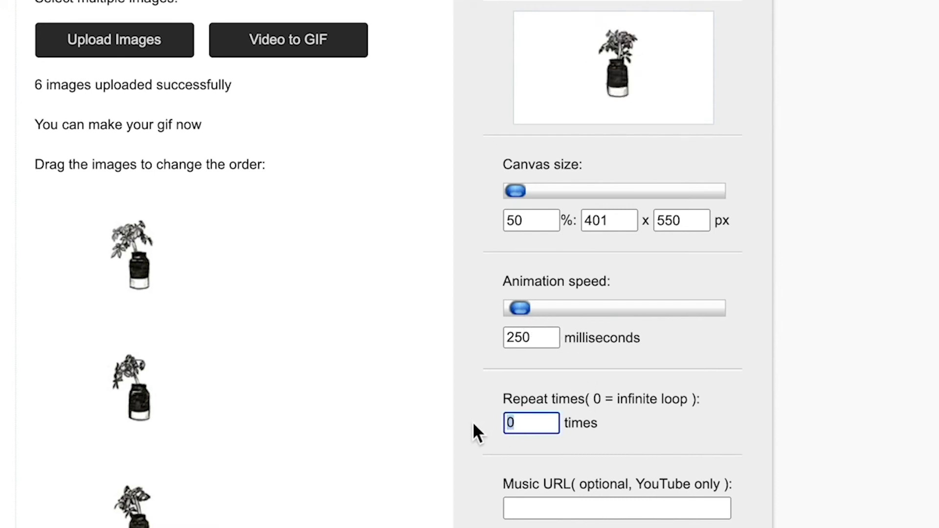
pyautogui.click(639, 440)
pyautogui.scroll(-5, 639, 440)
pyautogui.scroll(-2, 639, 440)
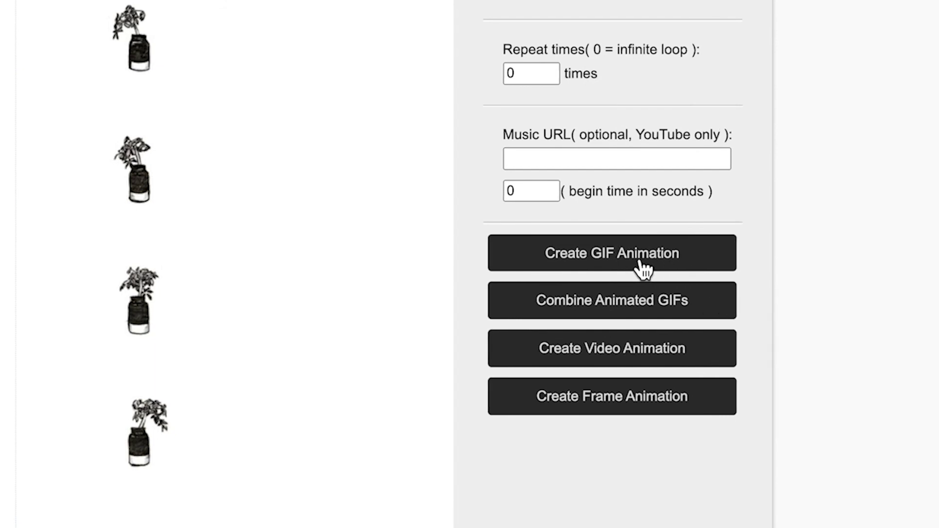
pyautogui.click(601, 258)
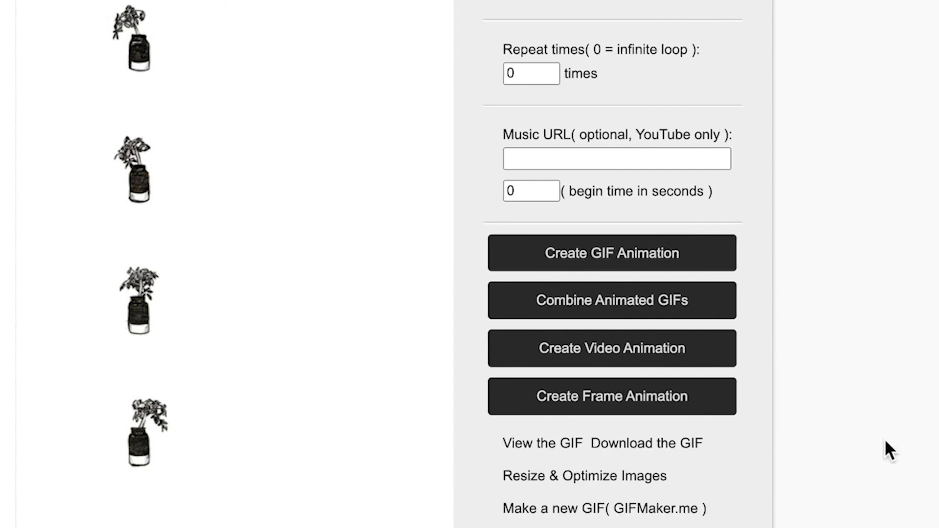
pyautogui.scroll(-1, 884, 438)
# - Open the finished GIF in its own tab and save it as treeGIF.gif in Desktop > treeGIF
pyautogui.click(527, 384)
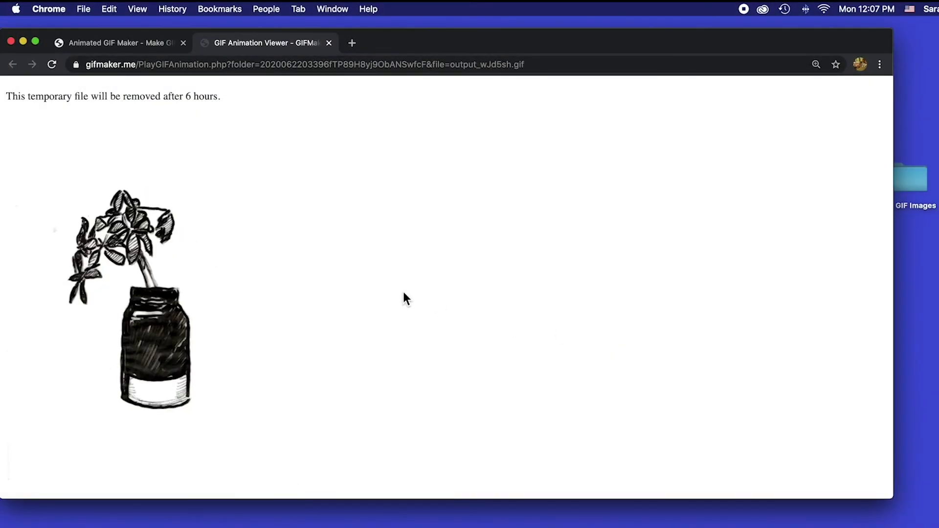
pyautogui.scroll(-3, 385, 292)
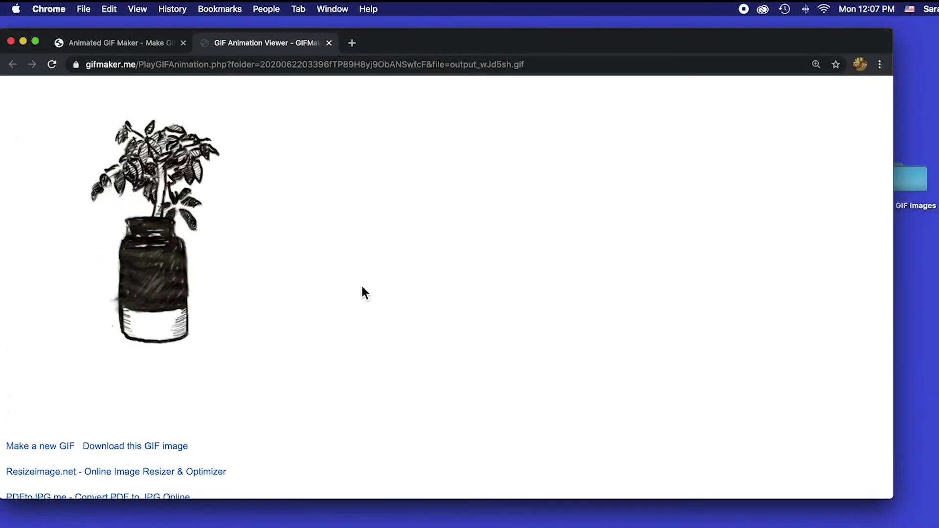
pyautogui.rightClick(168, 242)
pyautogui.click(215, 257)
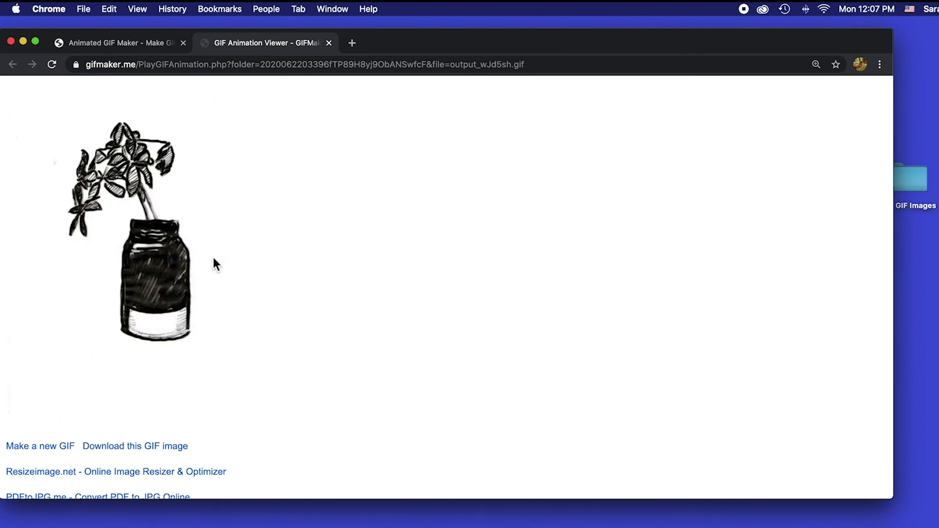
pyautogui.click(230, 185)
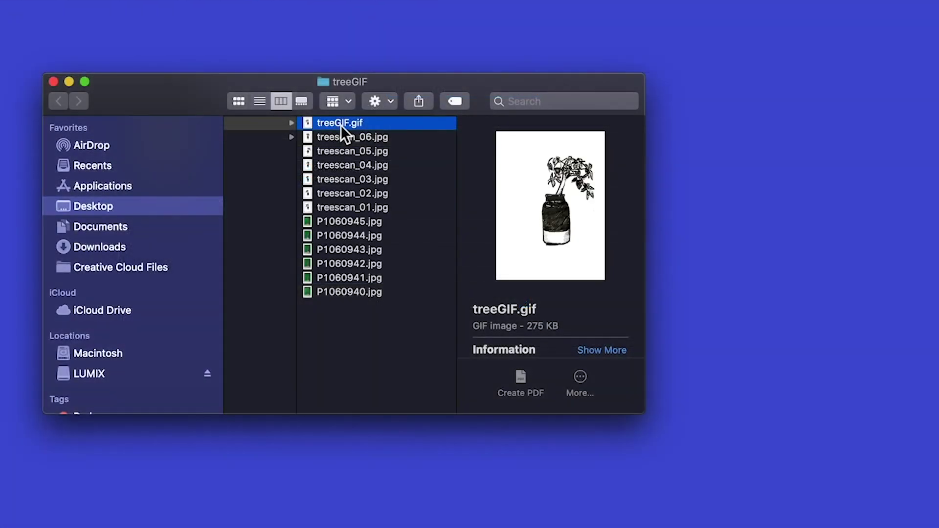
# - Quick Look treeGIF.gif to watch the plant-in-jar animation play
pyautogui.press('space')
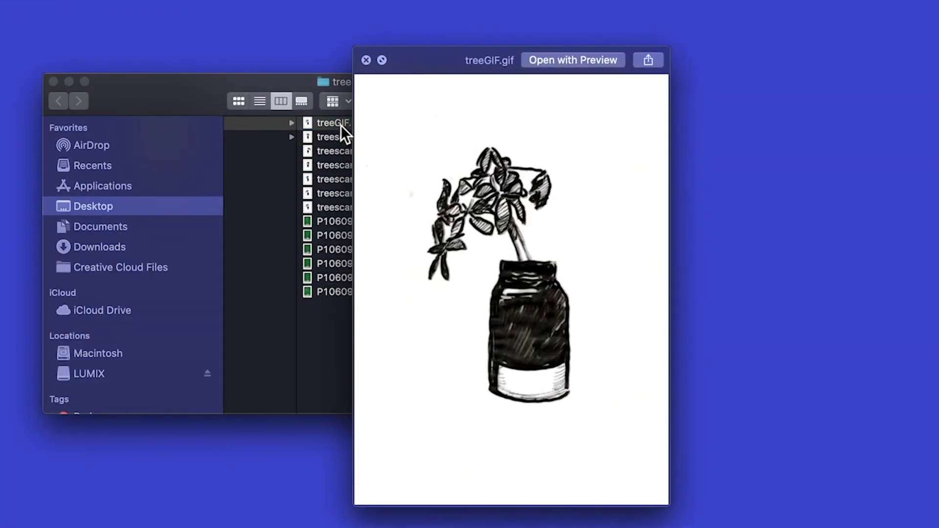